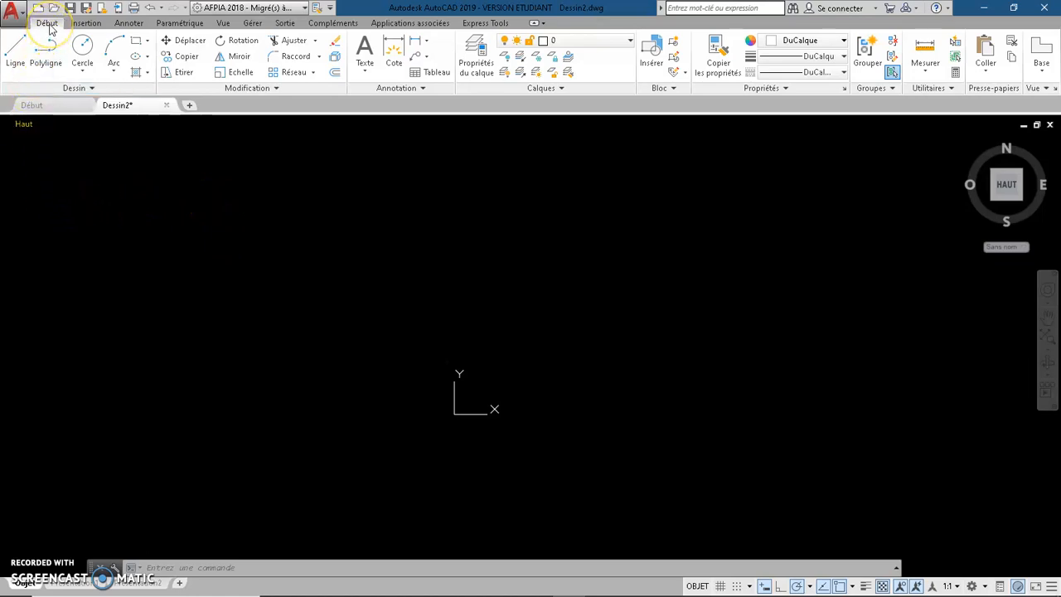
- Start a line at the origin (0,0) and draw a horizontal segment 100 units long along the X axis
left_click(16, 56)
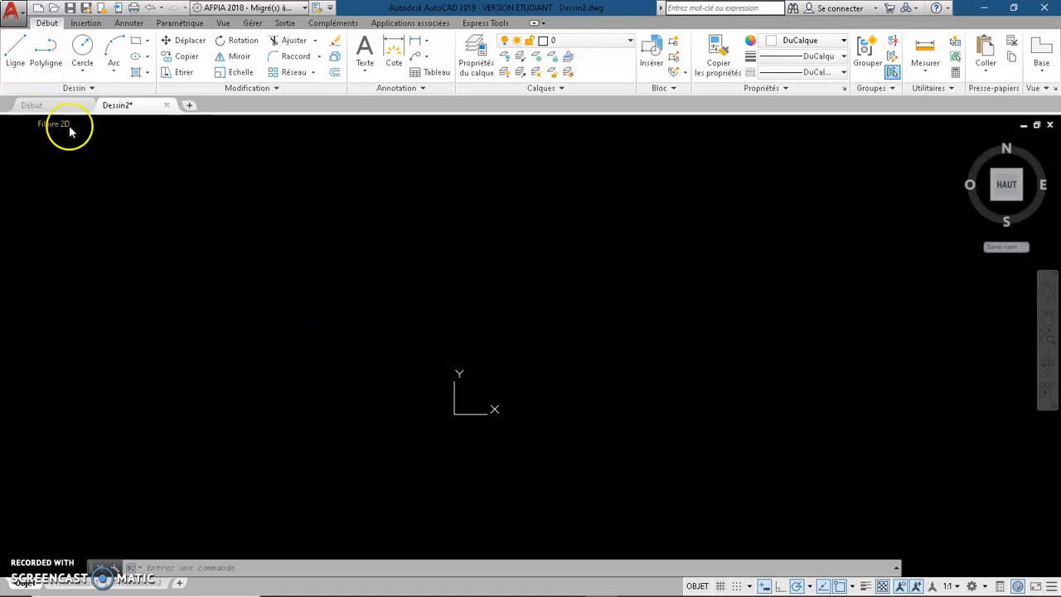
left_click(15, 51)
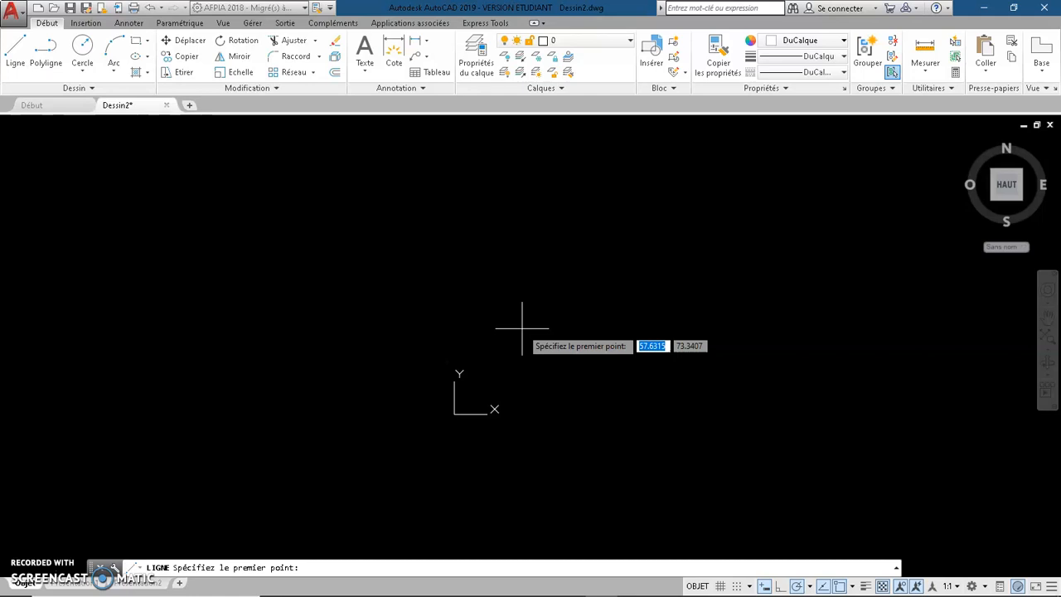
type("0")
key("Tab")
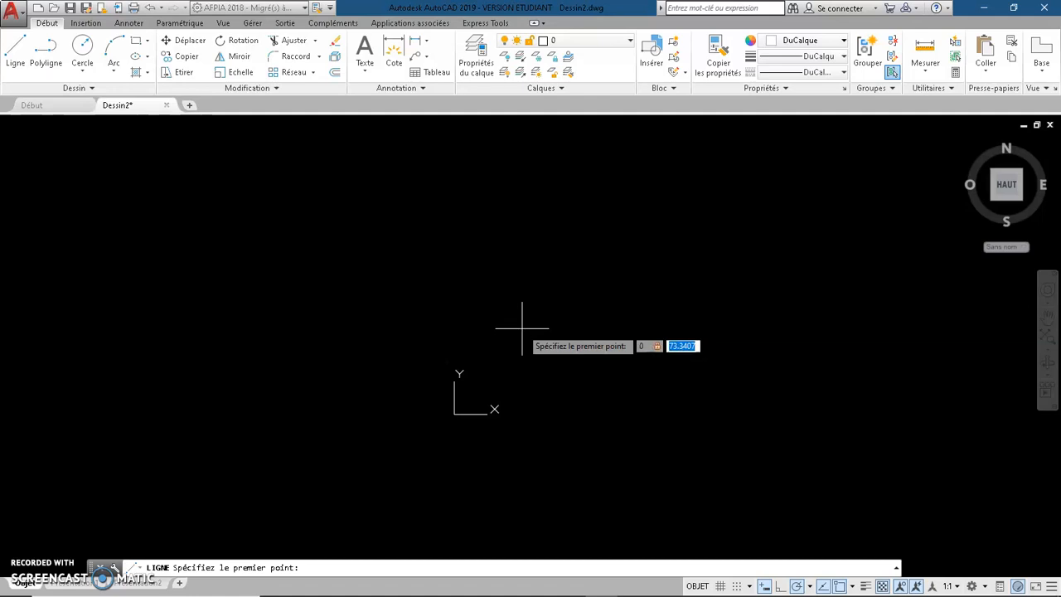
type("0")
key("Return")
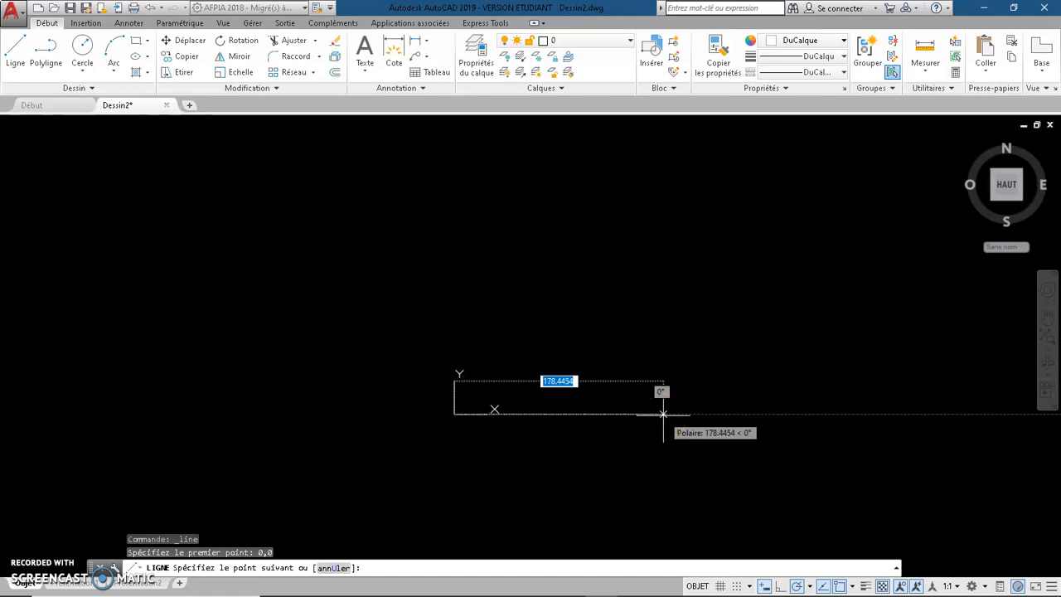
type("100")
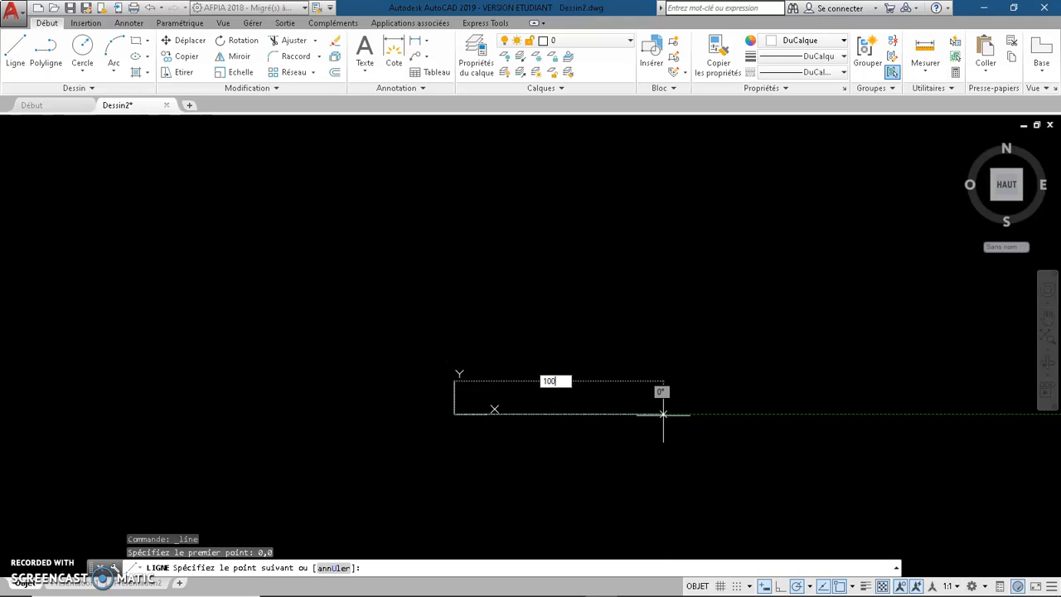
key("Return")
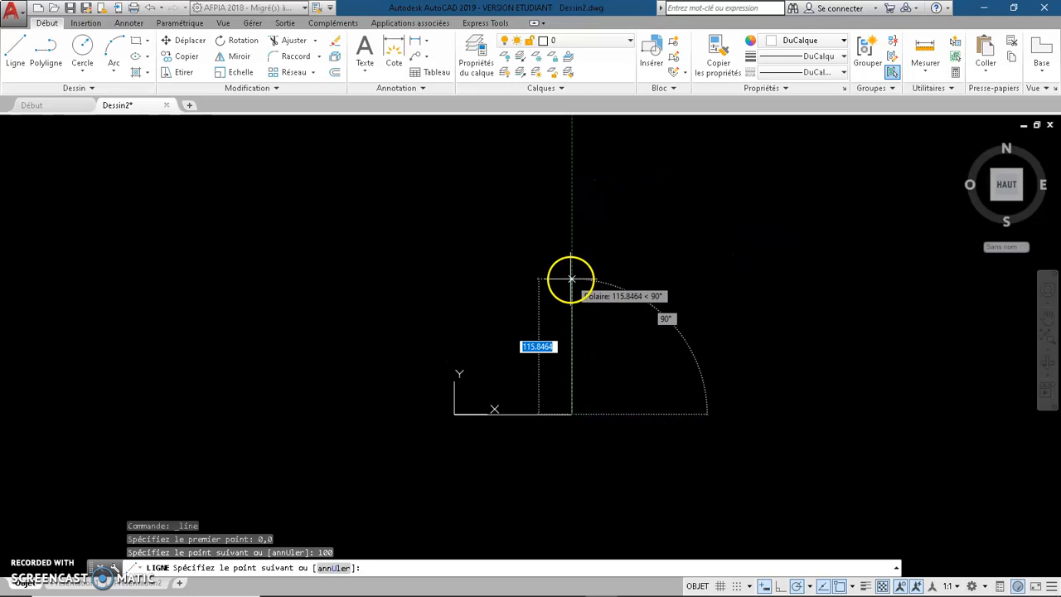
- Complete the rectangle with a segment 50 units up, one 100 units back to the left, and a closing segment to the origin
type("50")
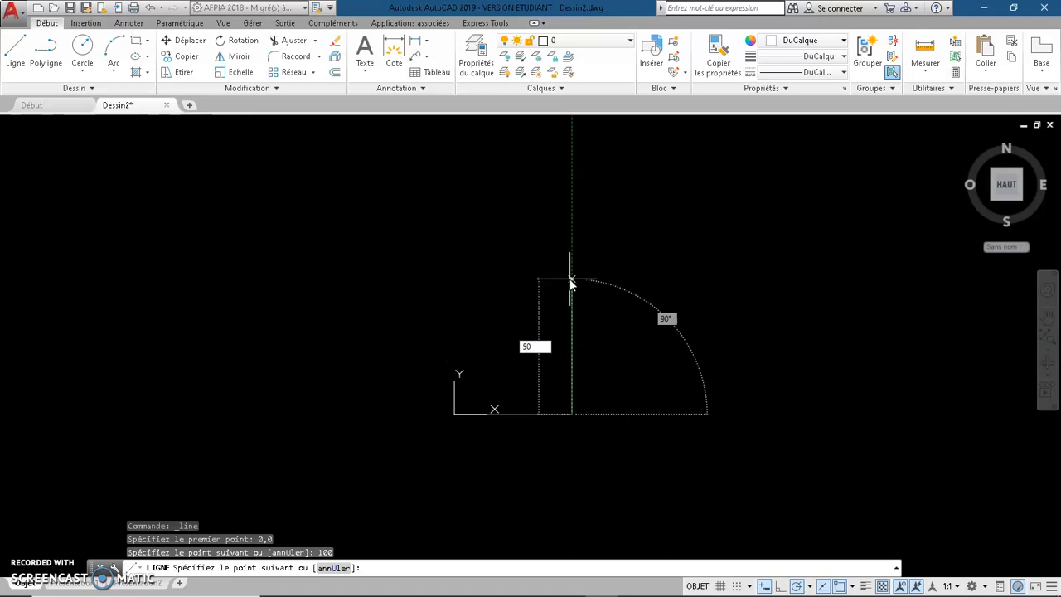
key("Return")
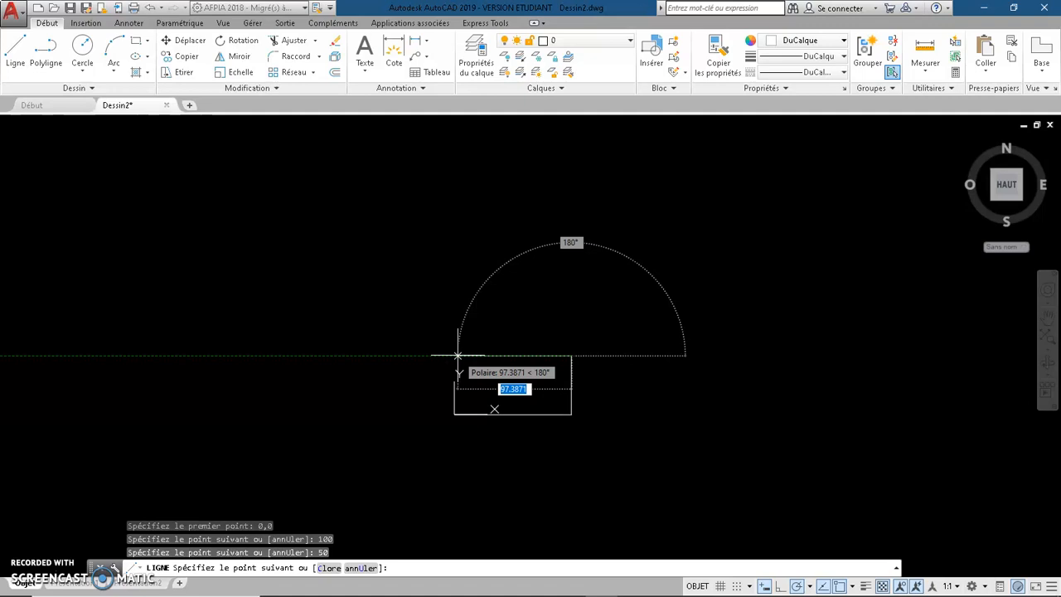
type("100")
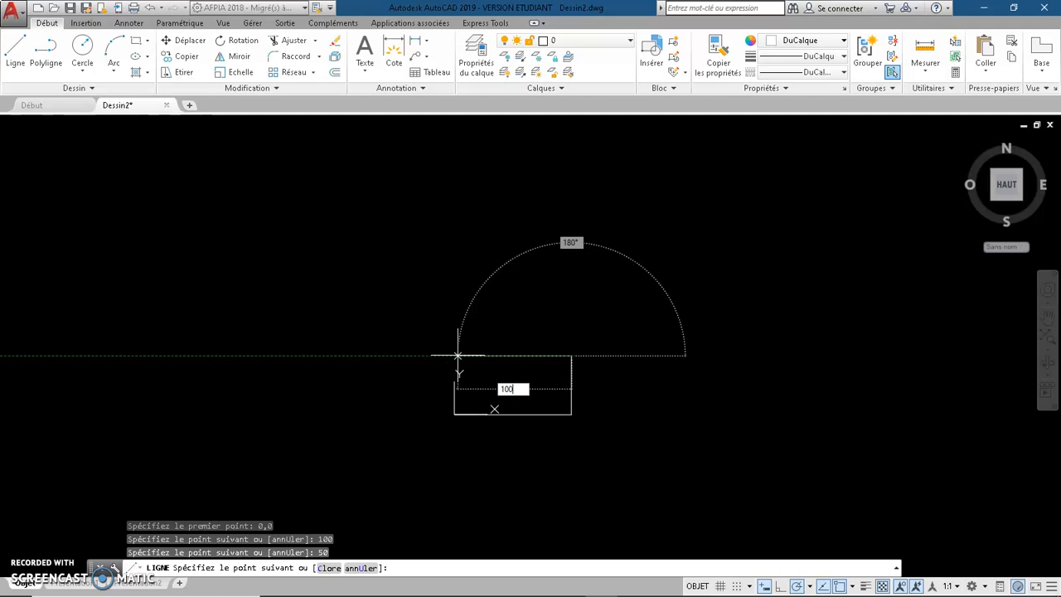
key("Return")
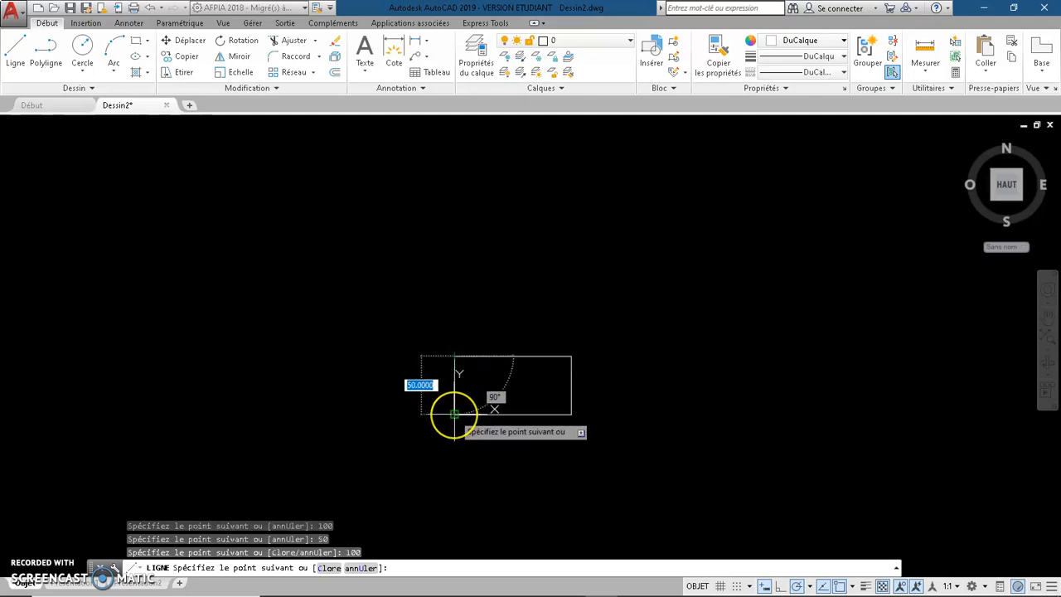
scroll(454, 412, "up", 6)
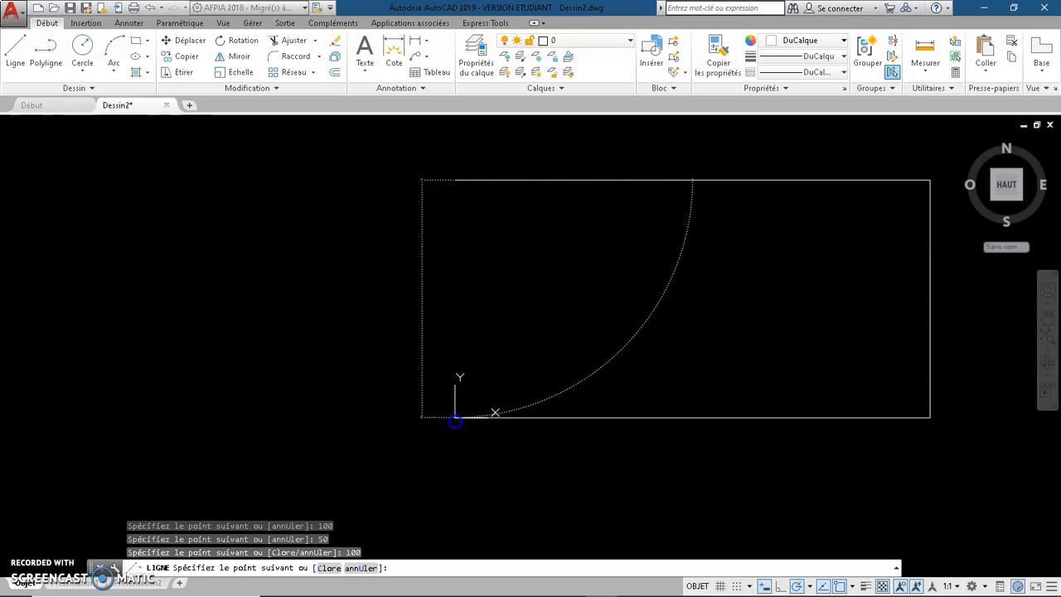
left_click(454, 417)
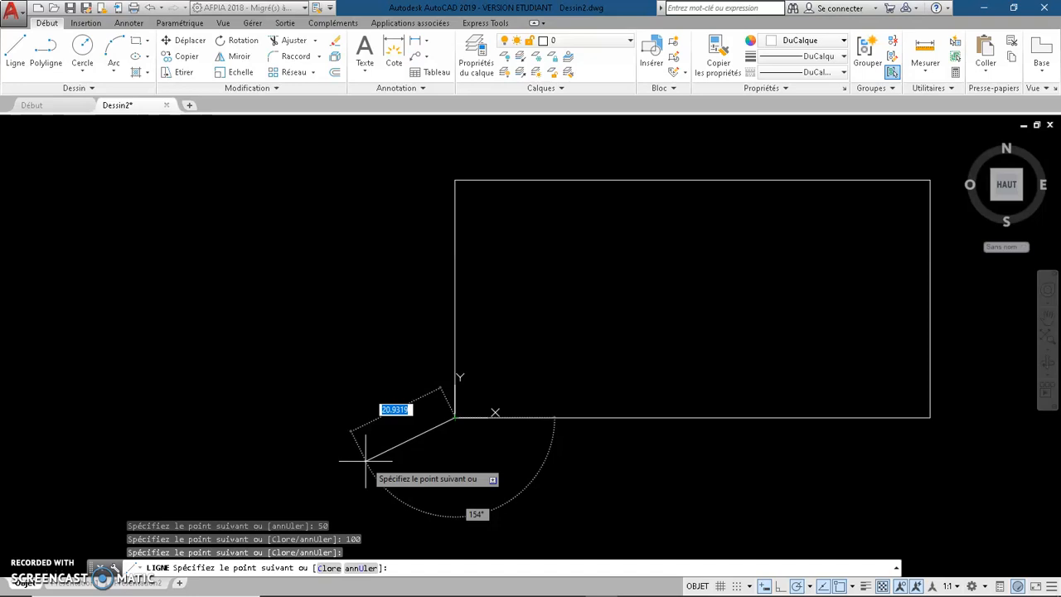
key("Escape")
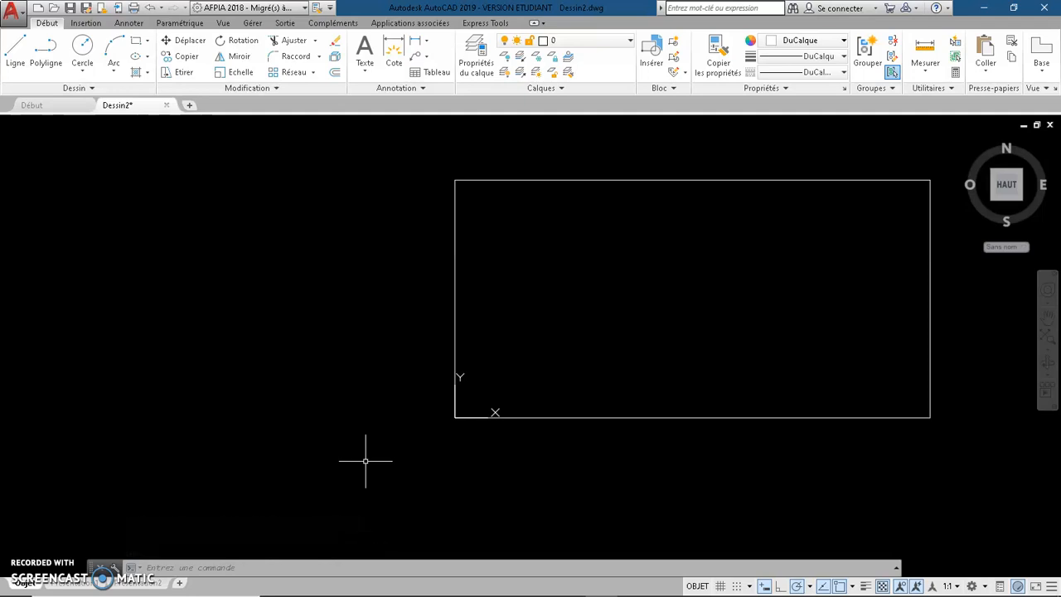
- Select the rectangle's top, right and bottom lines with a crossing selection from the lower right, and clear the selection
middle_click_drag(477, 448, 279, 472)
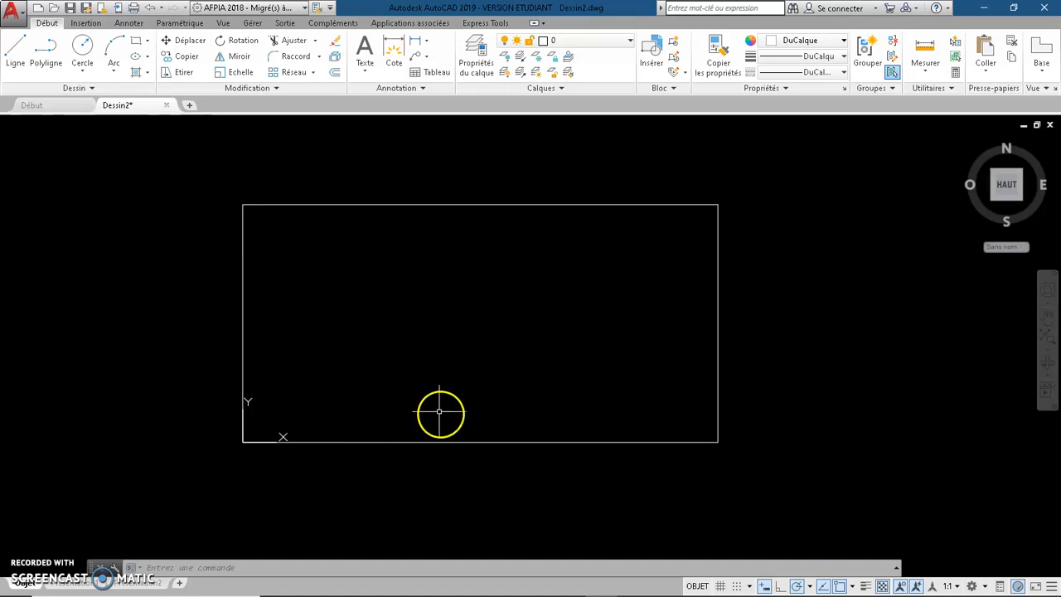
left_click(842, 498)
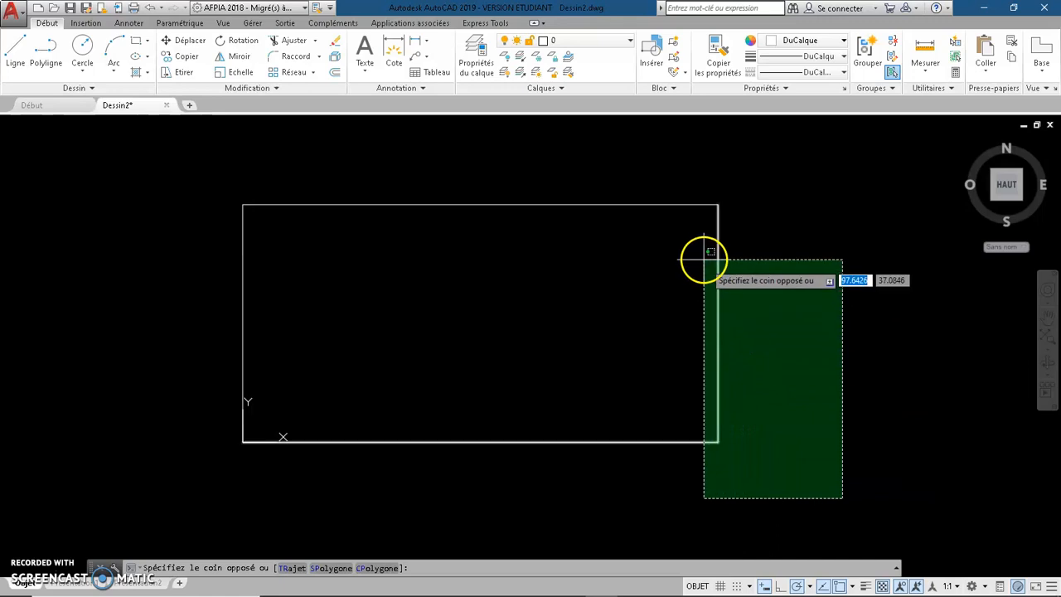
left_click(514, 141)
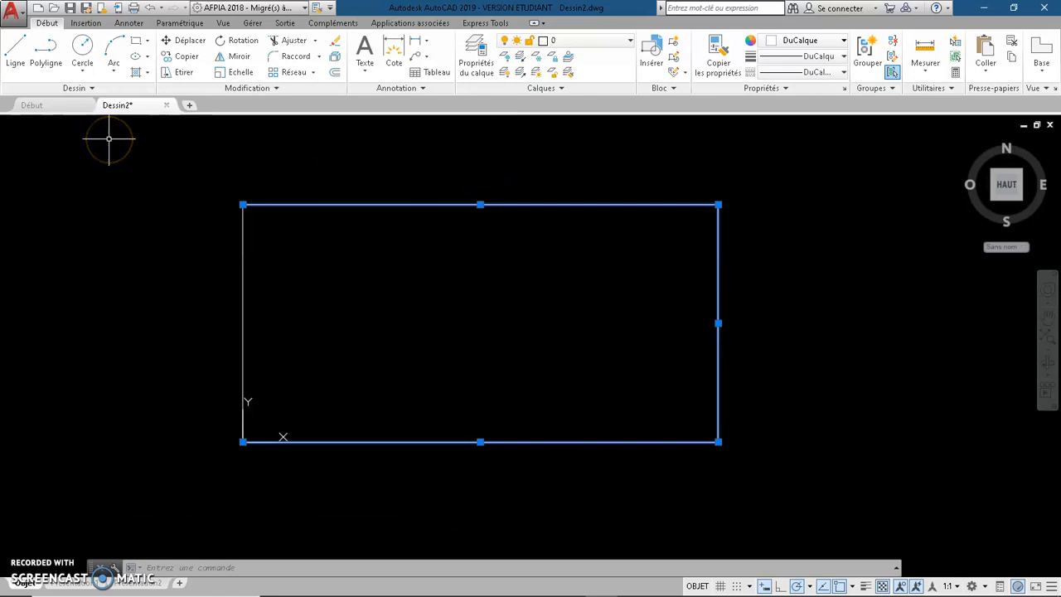
key("Escape")
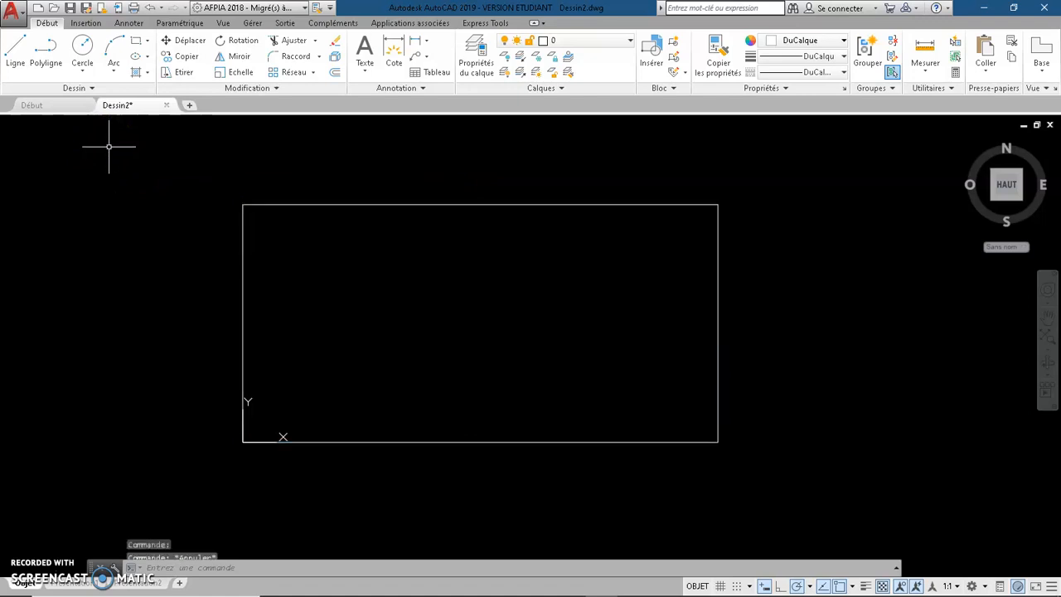
- Select only the rectangle's left line with a window selection from the upper left, and clear the selection
left_click(109, 144)
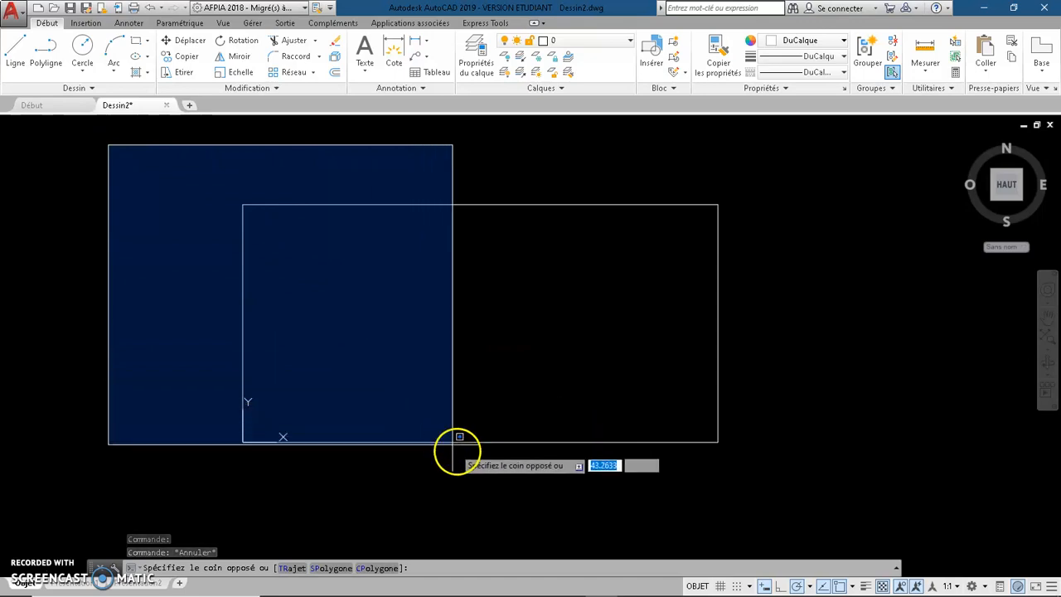
left_click(518, 505)
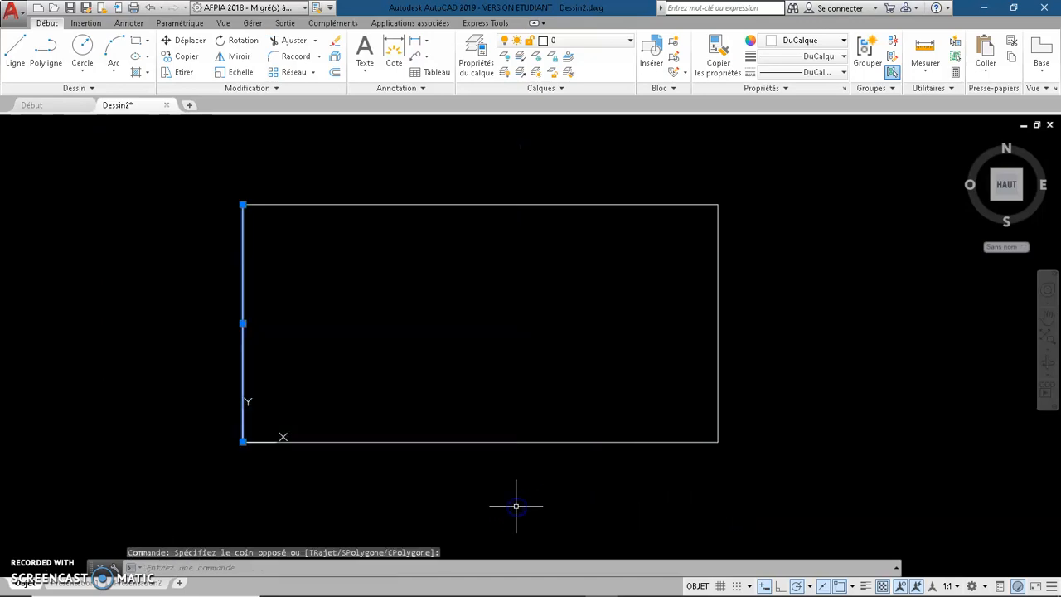
left_click(520, 494)
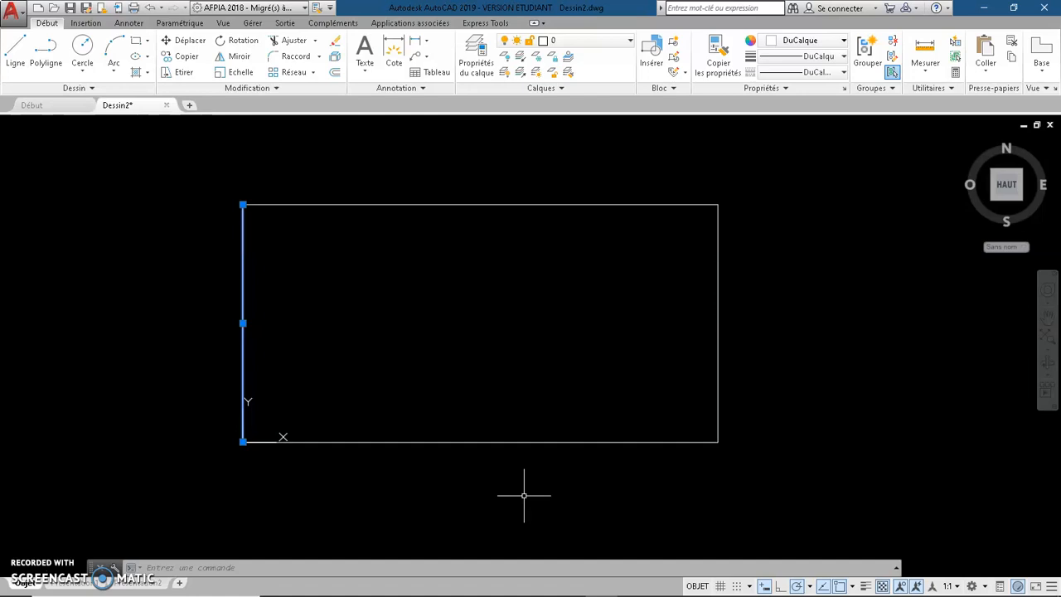
left_click(539, 487)
key("Escape")
key("Escape")
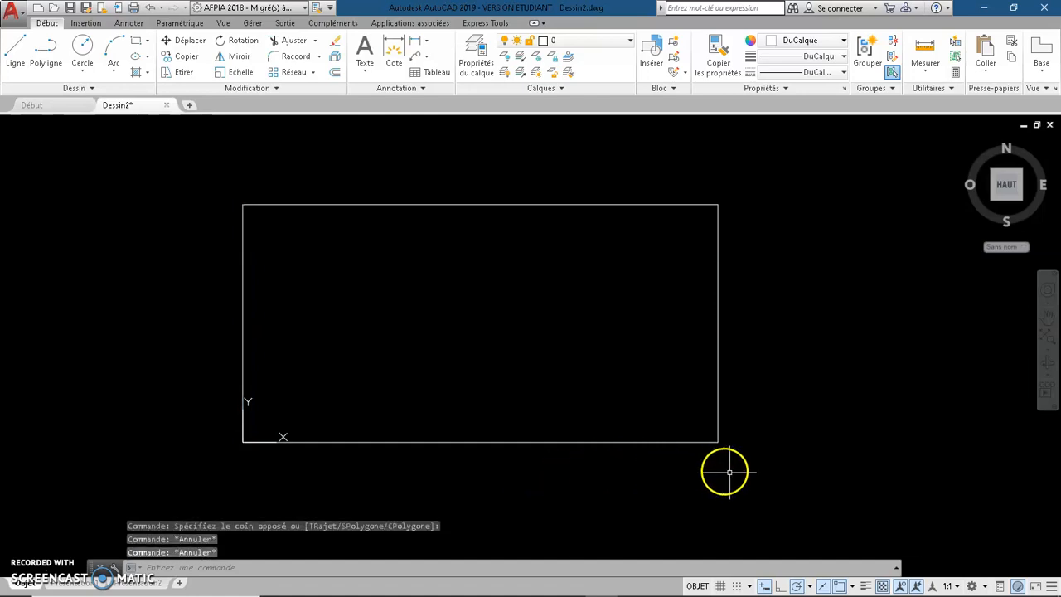
- Repeat the crossing selection on the rectangle's top, right and bottom lines, and deselect them
left_click(772, 490)
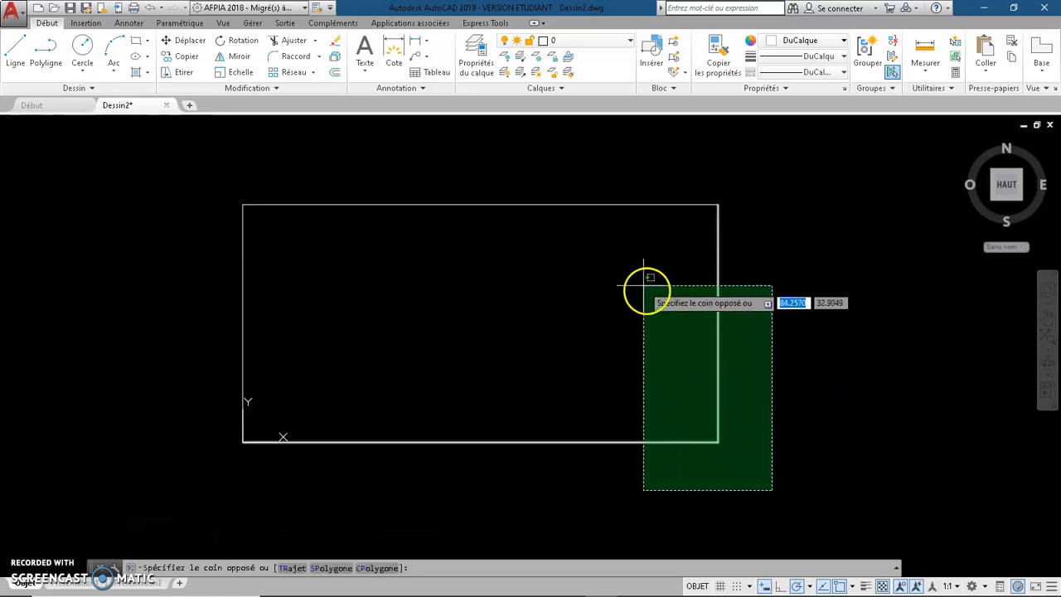
left_click(505, 164)
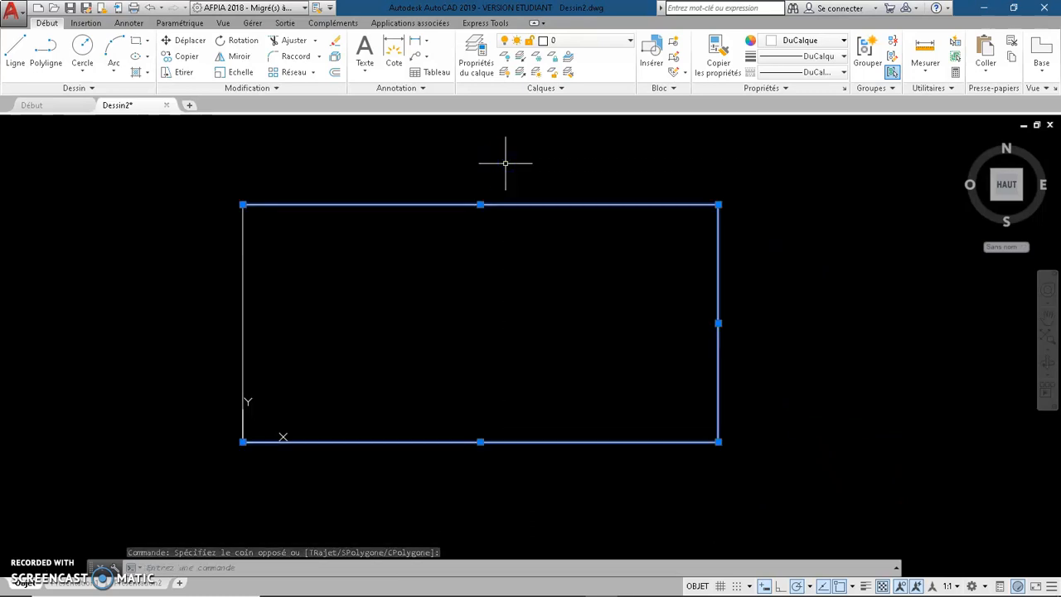
left_click(509, 164)
key("Escape")
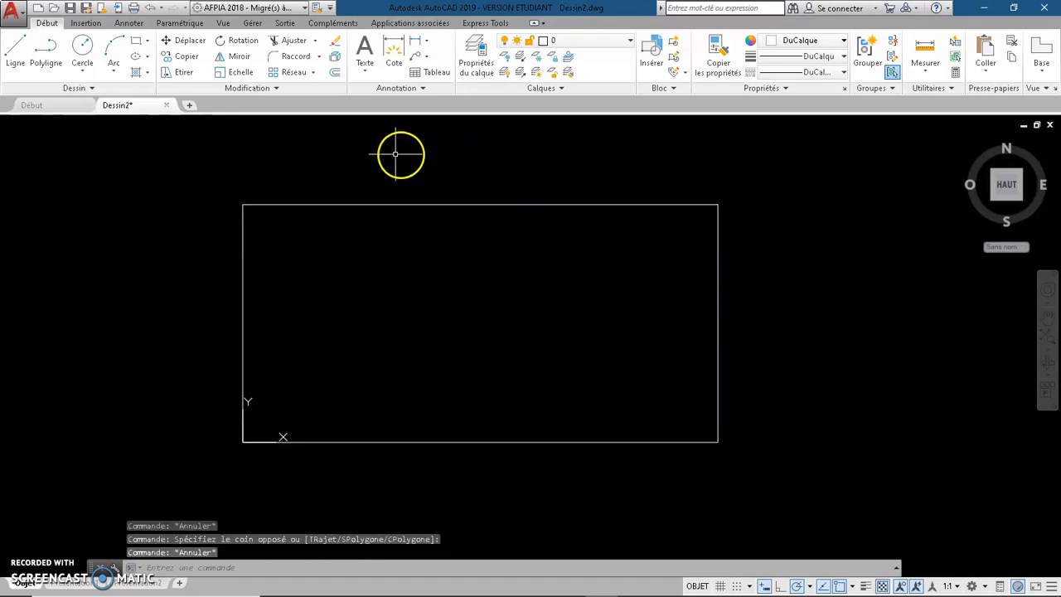
- Repeat the window selection that fully encloses the rectangle's left line, and deselect it
left_click(175, 154)
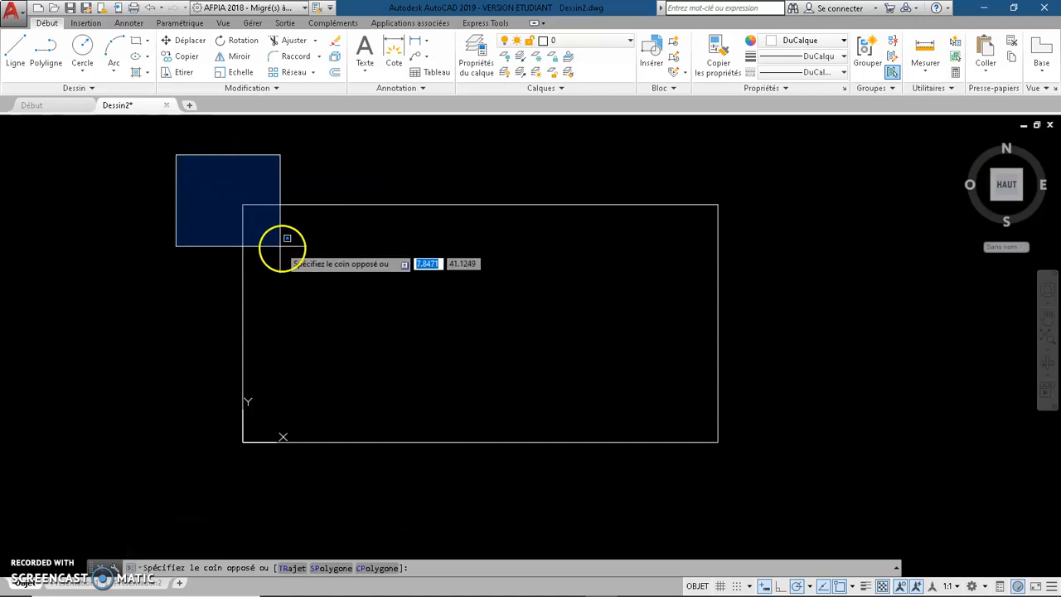
left_click(522, 509)
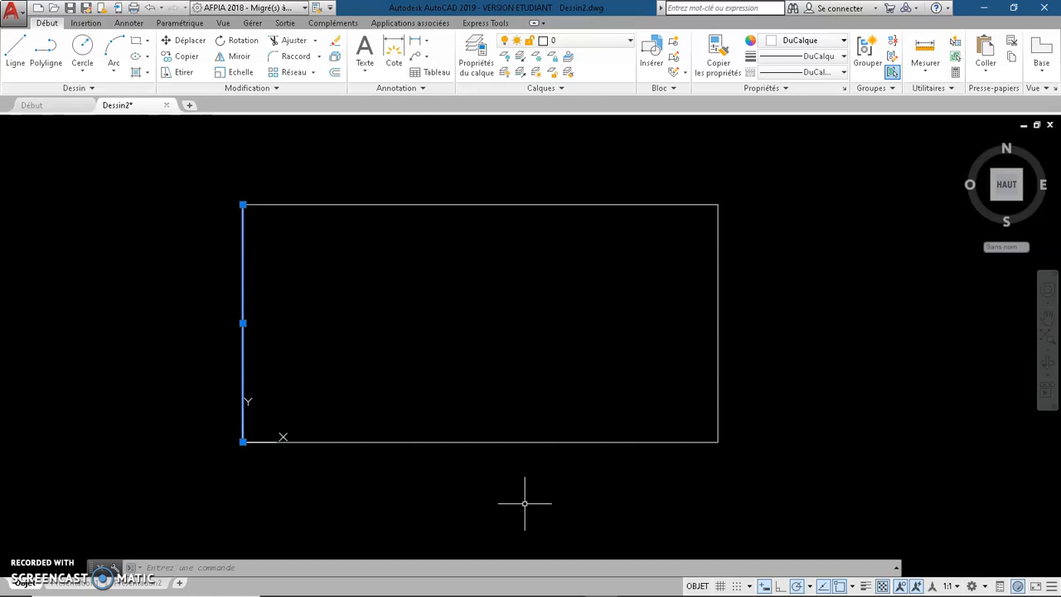
left_click(519, 501)
key("Escape")
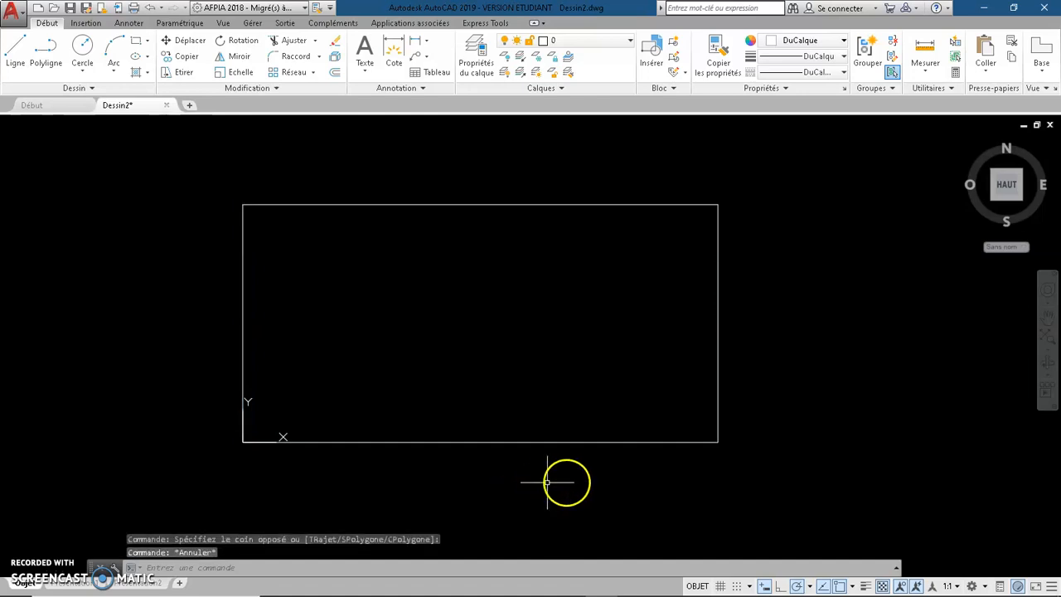
- Select the rectangle's top, right and bottom lines with a crossing lasso, and clear the selection
left_click(754, 487)
mouse_move(752, 485)
left_mouse_down()
mouse_move(765, 315)
mouse_move(755, 246)
mouse_move(724, 200)
mouse_move(685, 181)
mouse_move(620, 178)
mouse_move(573, 186)
mouse_move(499, 222)
mouse_move(494, 257)
mouse_move(547, 293)
mouse_move(539, 351)
mouse_move(464, 371)
mouse_move(440, 407)
mouse_move(445, 457)
mouse_move(525, 490)
mouse_move(634, 462)
mouse_move(711, 461)
mouse_move(751, 490)
mouse_move(751, 474)
left_mouse_up()
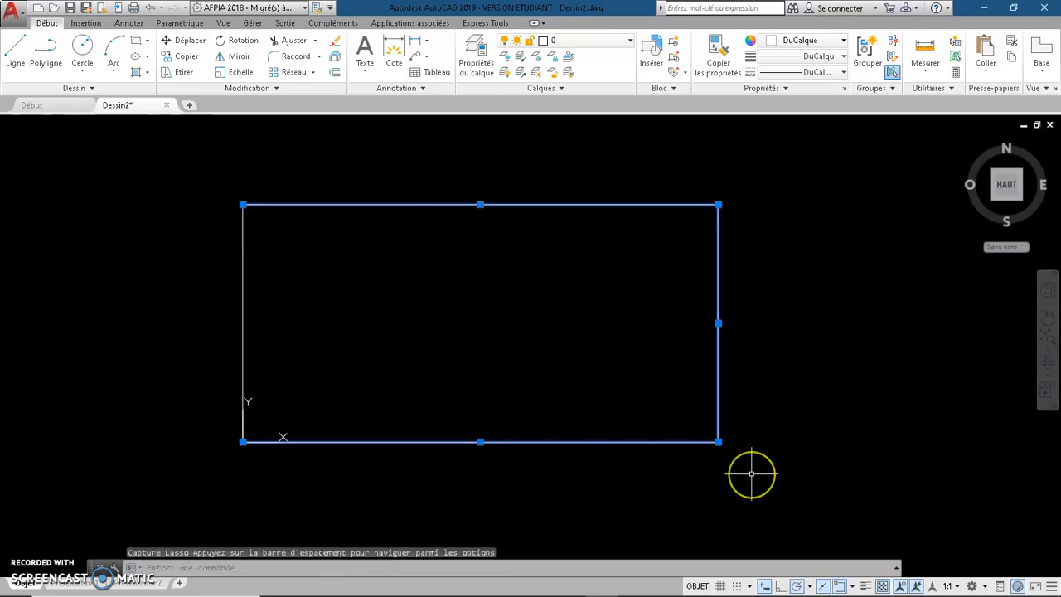
key("Escape")
key("Escape")
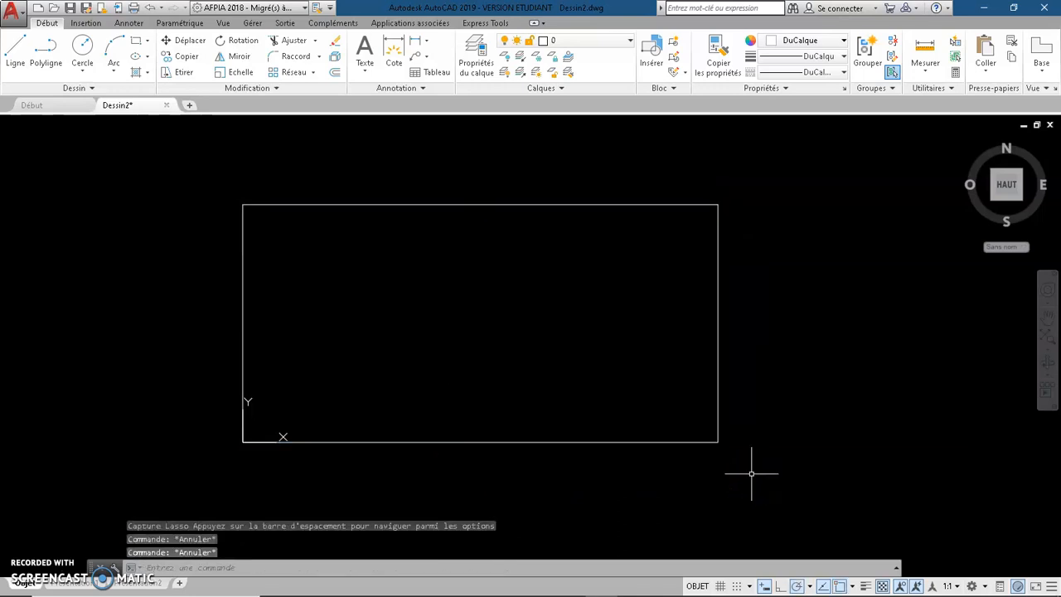
left_click(757, 462)
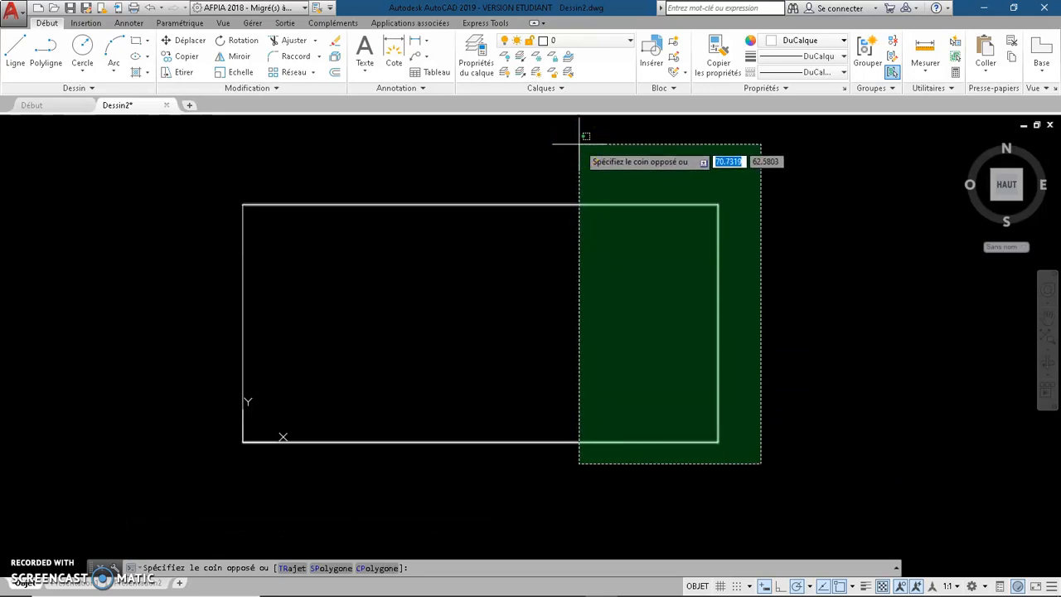
key("Escape")
key("Escape")
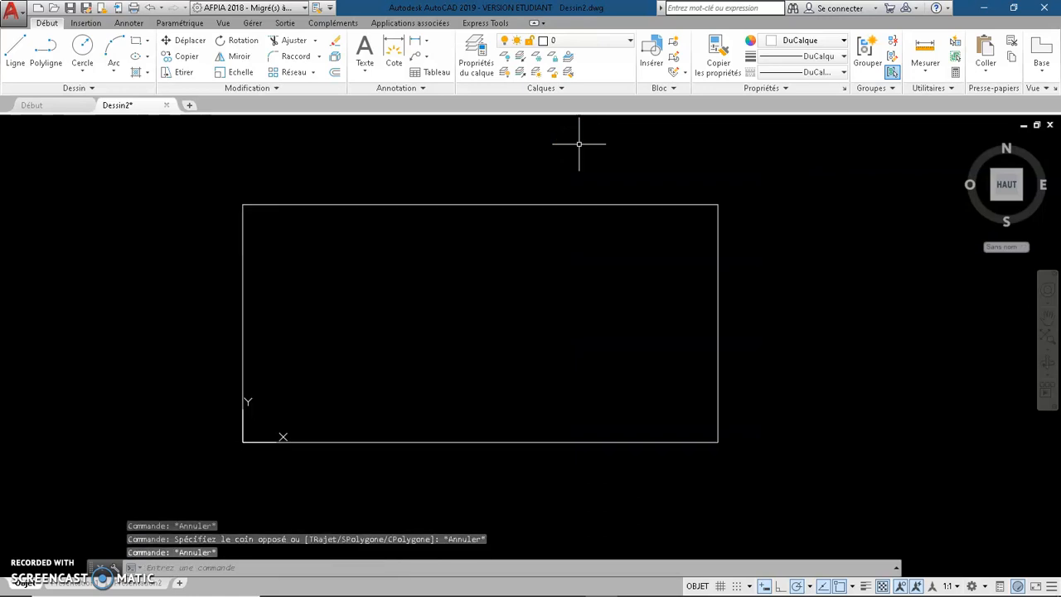
- Stretch the rectangle's bottom line horizontally outward by 120 from its right endpoint grip
left_click(544, 441)
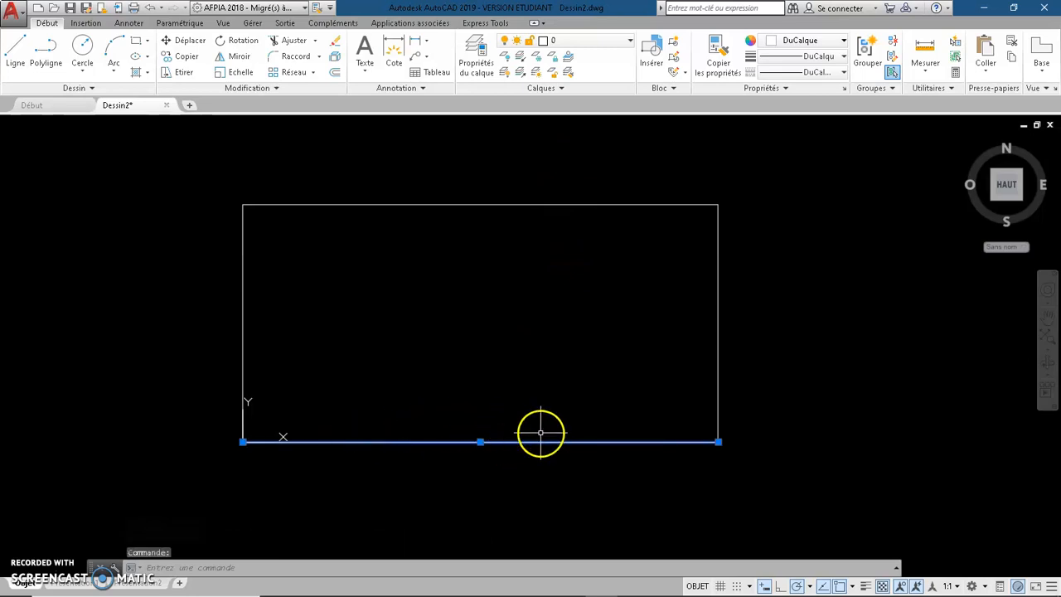
scroll(537, 473, "up", 4)
middle_click_drag(539, 473, 585, 495)
scroll(591, 490, "down", 2)
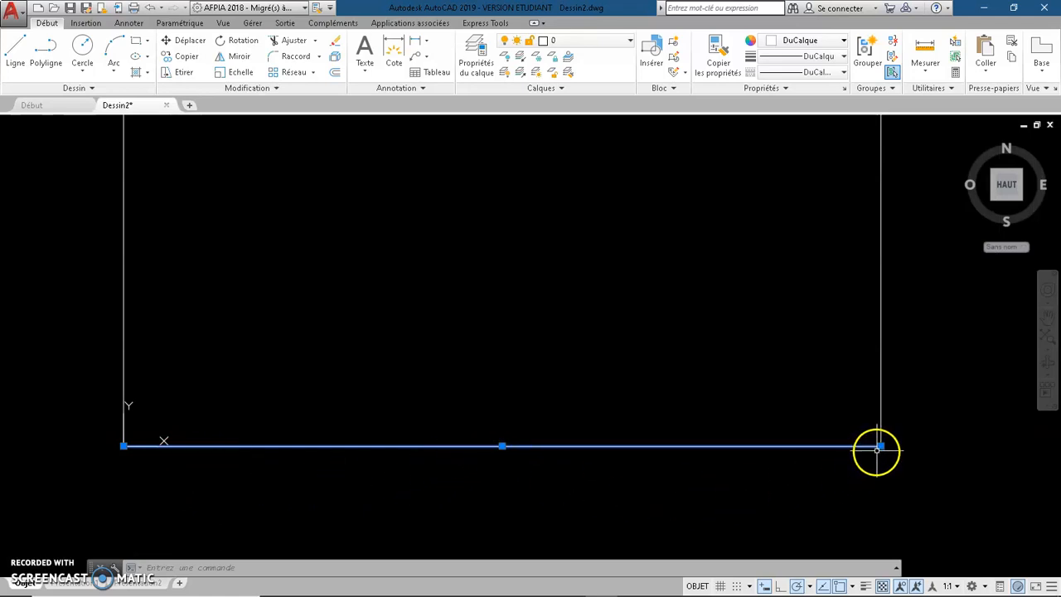
mouse_move(880, 447)
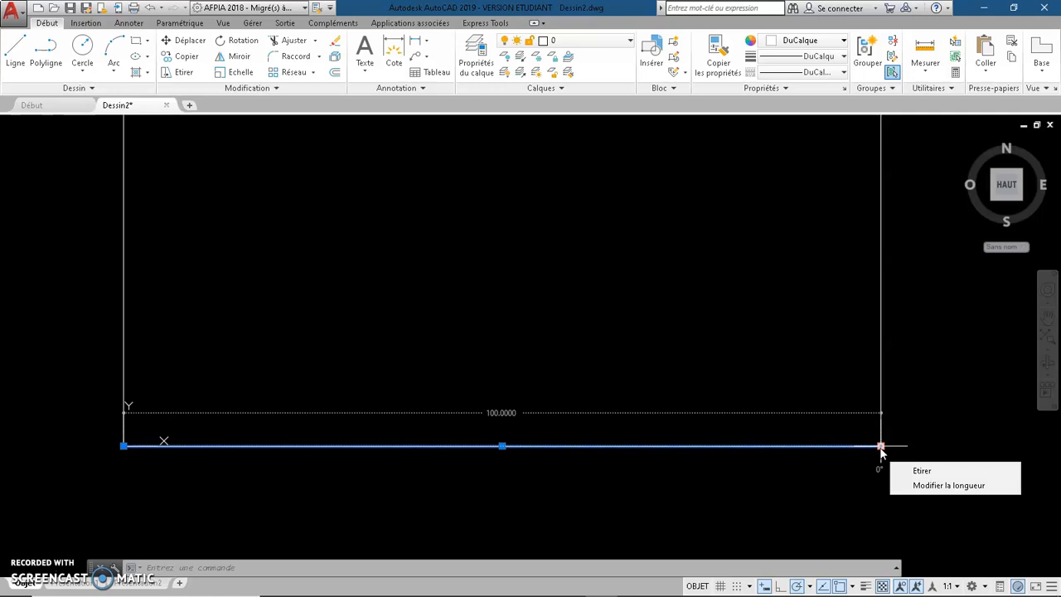
left_click(880, 446)
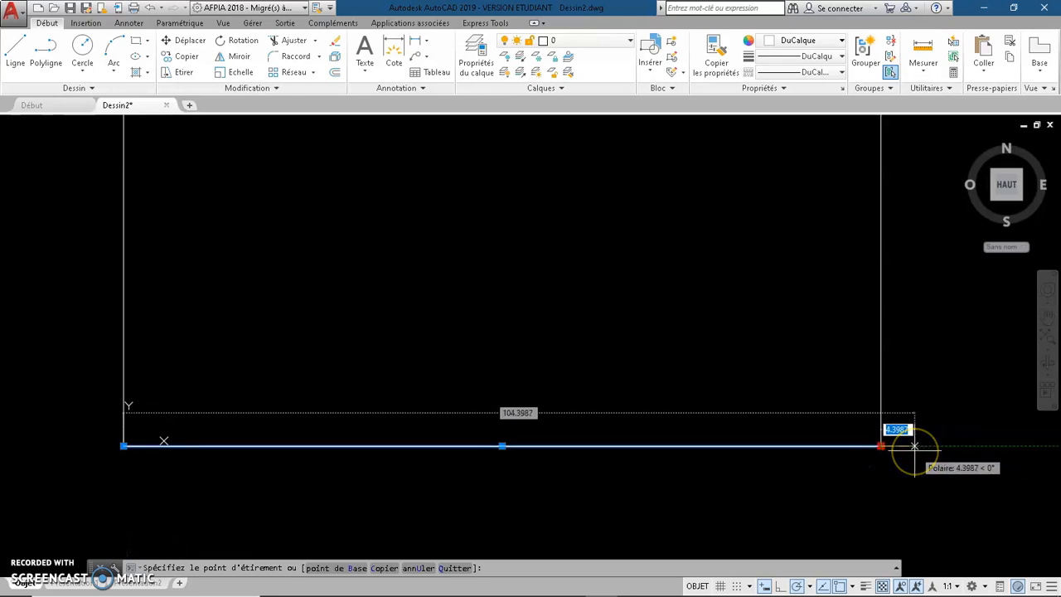
type("1")
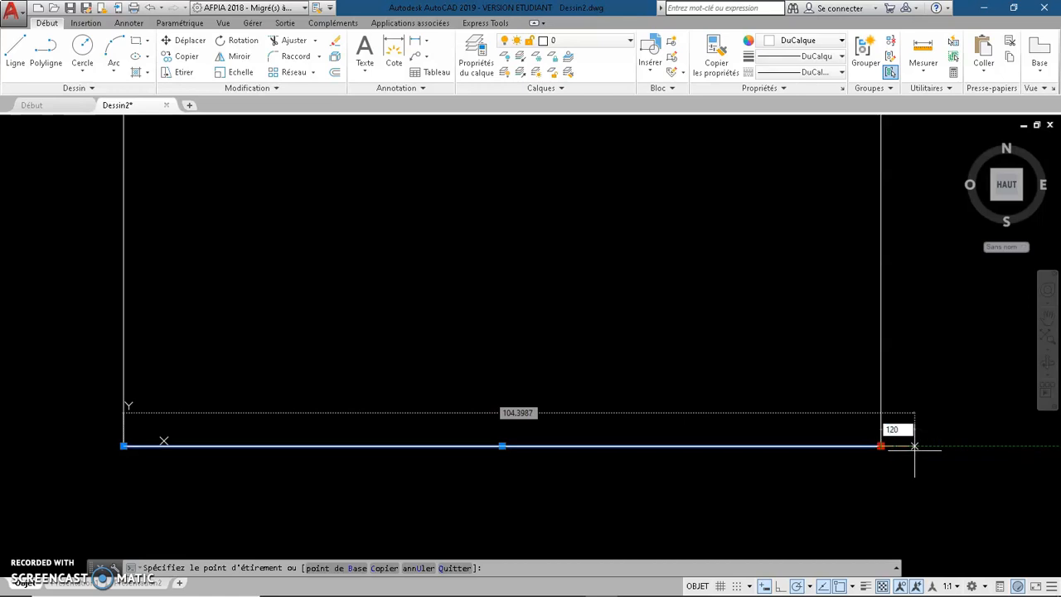
type("20")
key("Return")
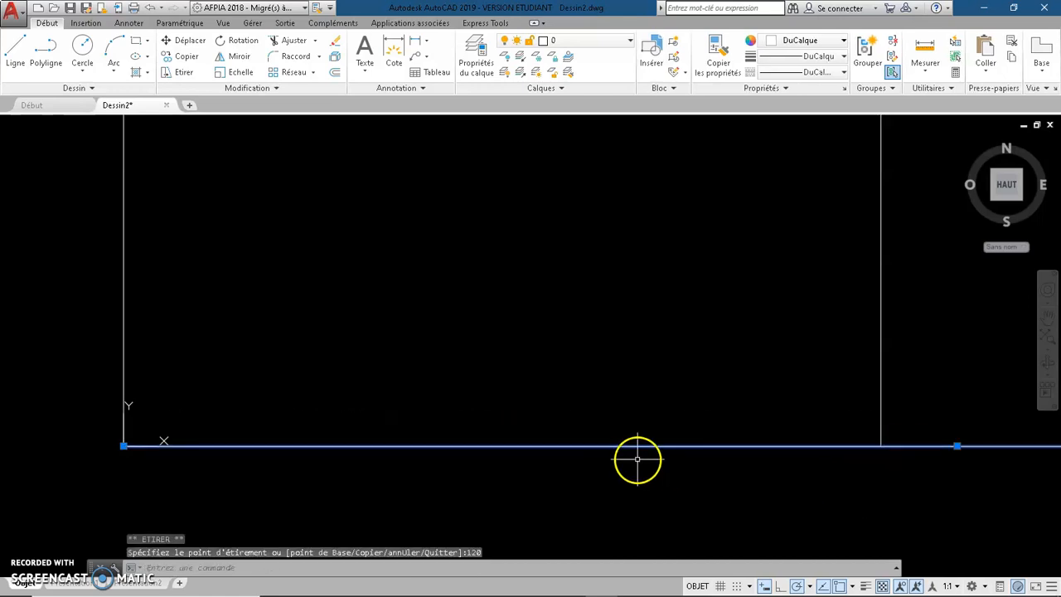
- Undo the stretch of the rectangle's bottom line
scroll(639, 454, "down", 6)
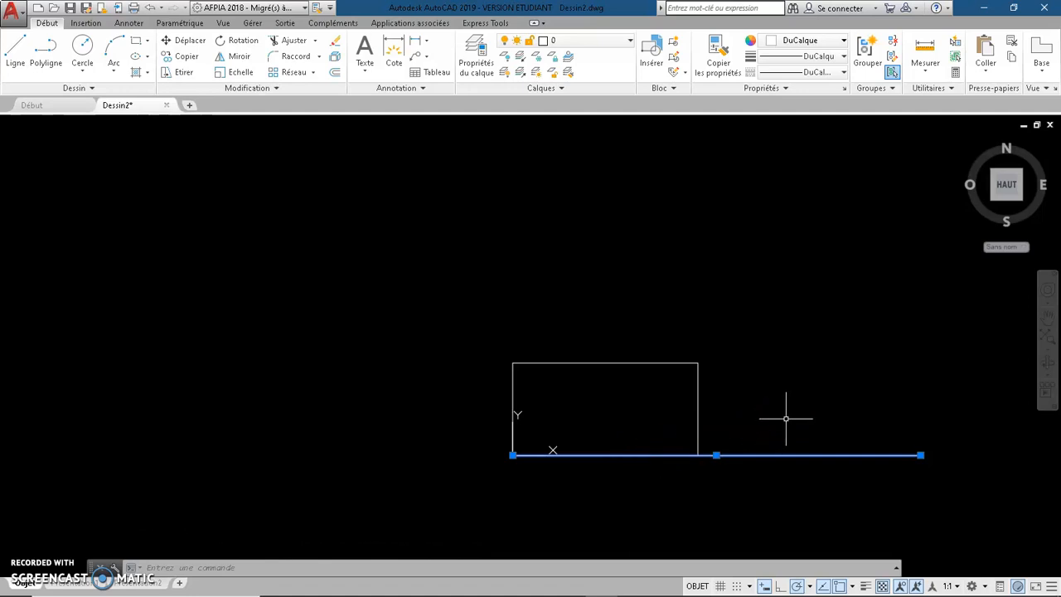
scroll(785, 419, "up", 3)
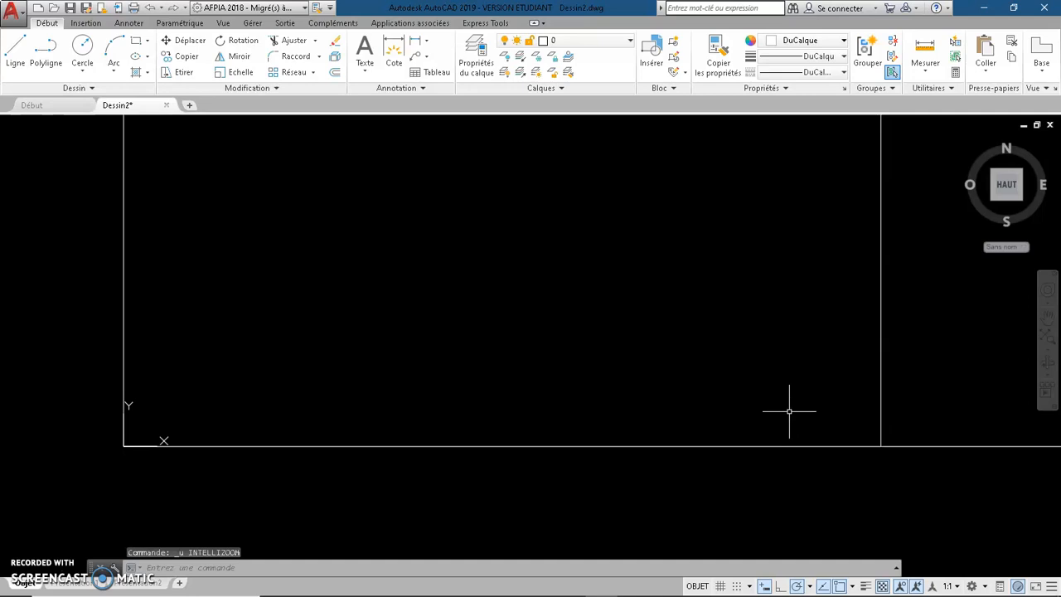
key("ctrl+z")
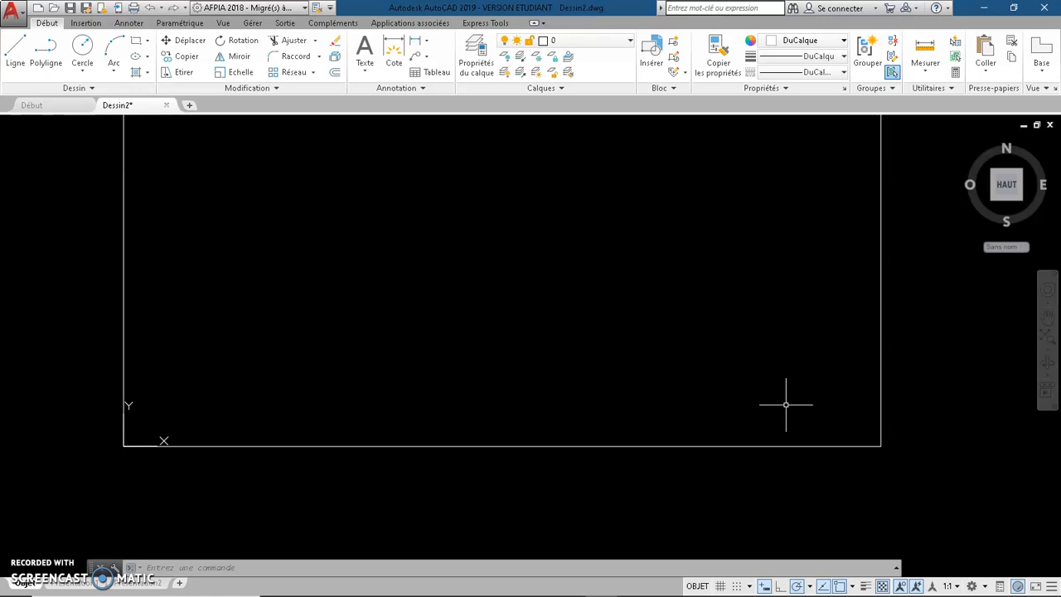
- Select the rectangle's bottom, right, top and left lines one at a time, deselecting each, to check that they are separate objects
scroll(626, 383, "down", 2)
mouse_move(613, 357)
middle_mouse_down()
mouse_move(580, 386)
mouse_move(544, 390)
middle_mouse_up()
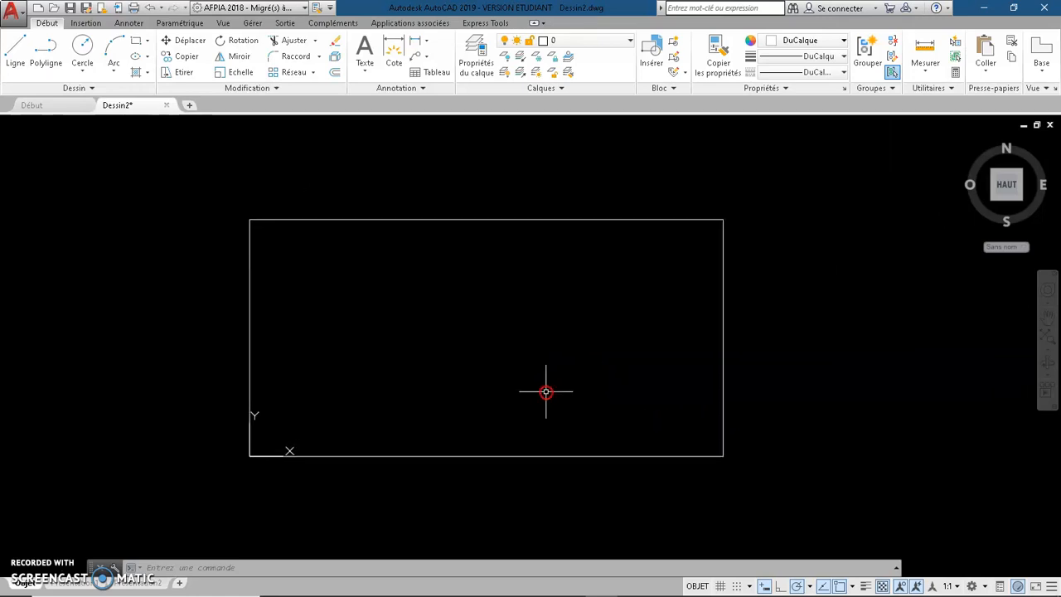
left_click(380, 455)
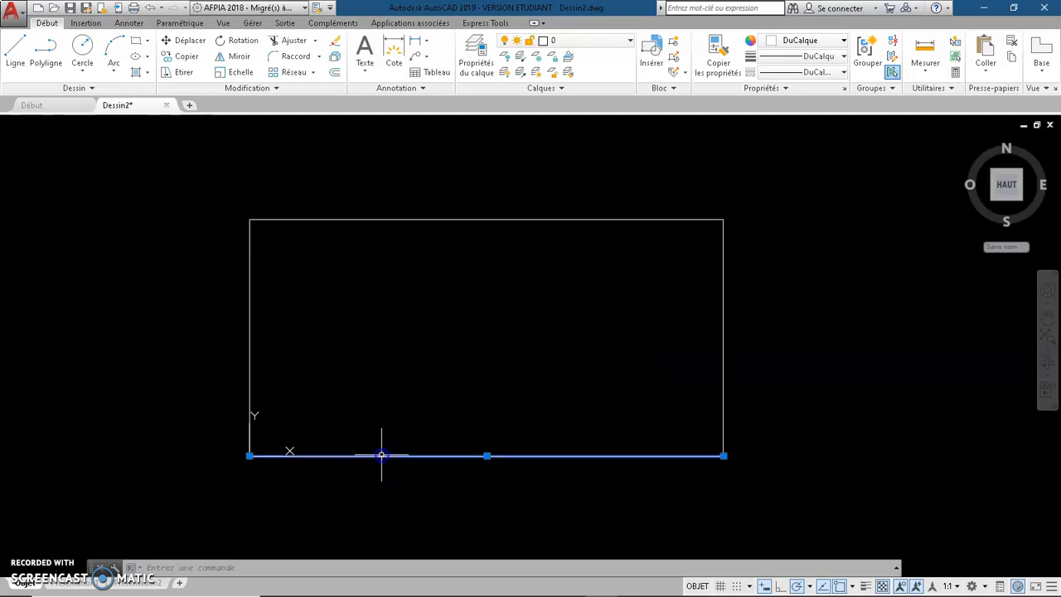
key("ctrl+z")
key("Escape")
left_click(723, 370)
key("Escape")
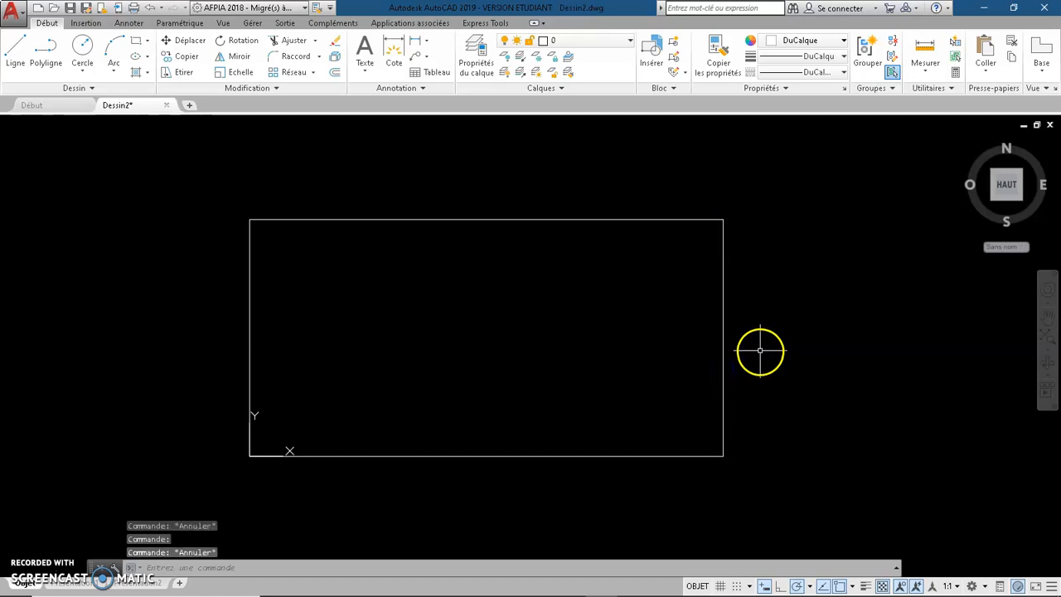
left_click(639, 220)
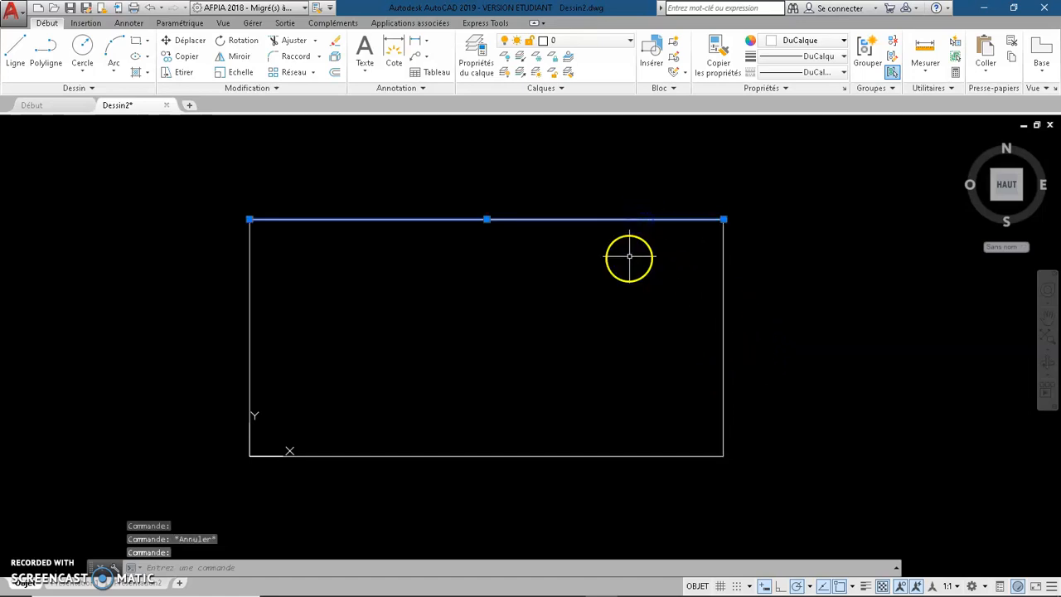
key("Escape")
left_click(250, 303)
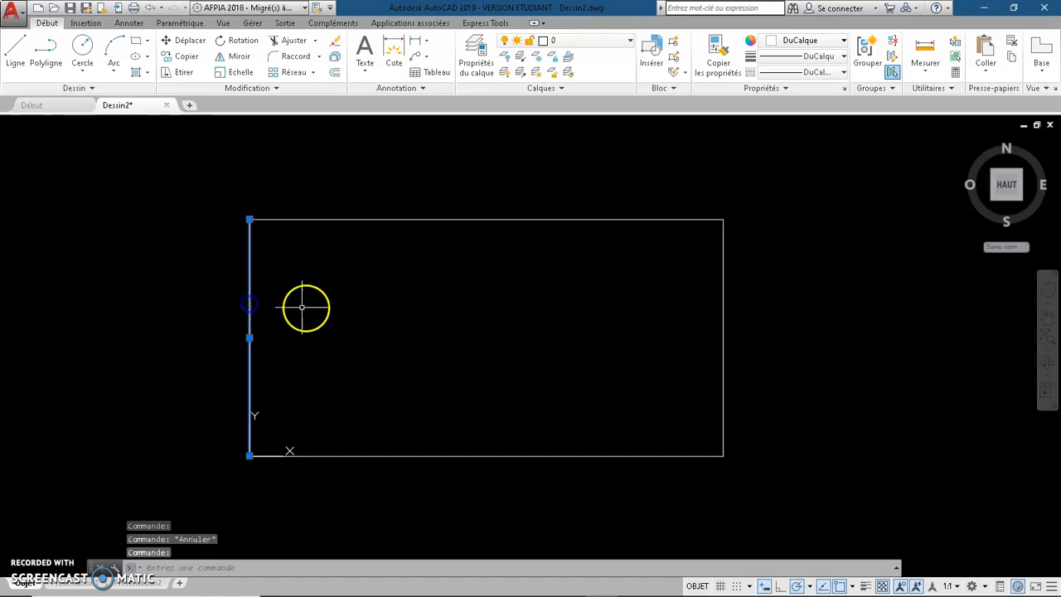
key("Escape")
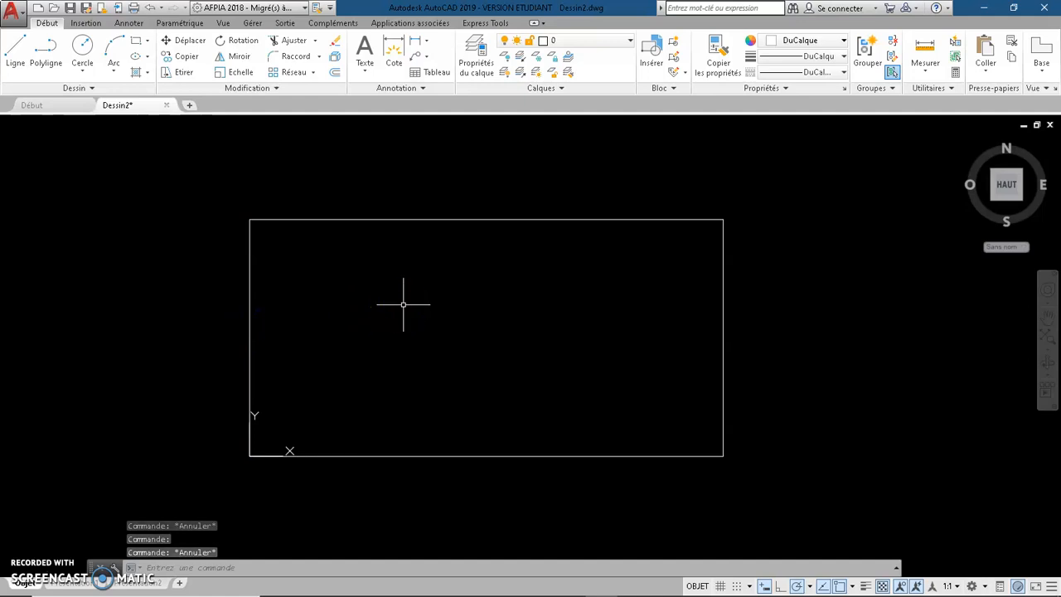
- Draw a 100 by 50 rectangle as one polyline, starting about 18 above the existing rectangle's upper-left corner and aligned with its sides
scroll(404, 303, "down", 2)
middle_click_drag(508, 225, 468, 305)
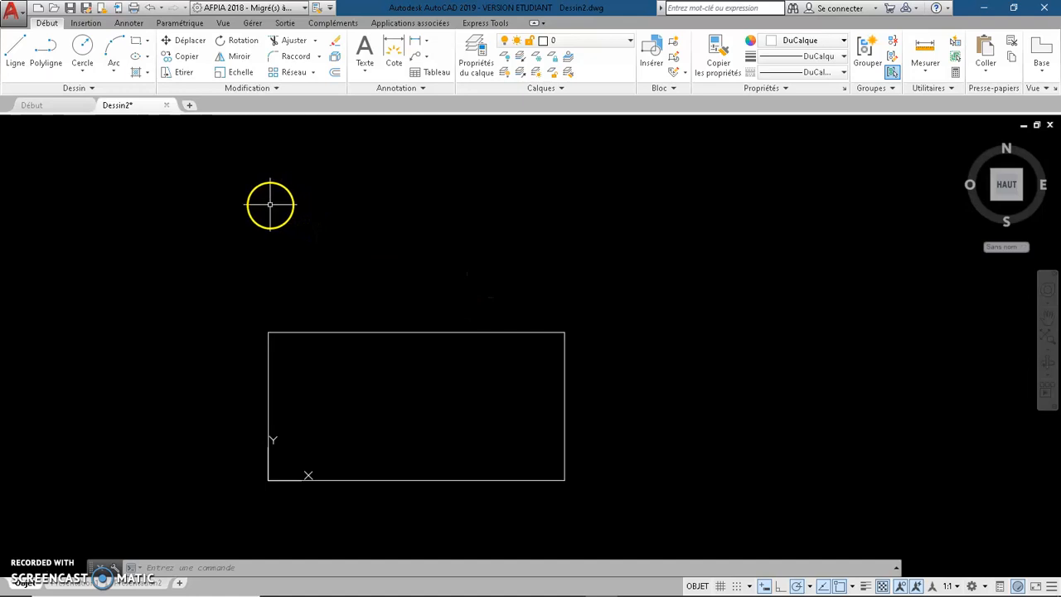
left_click(50, 59)
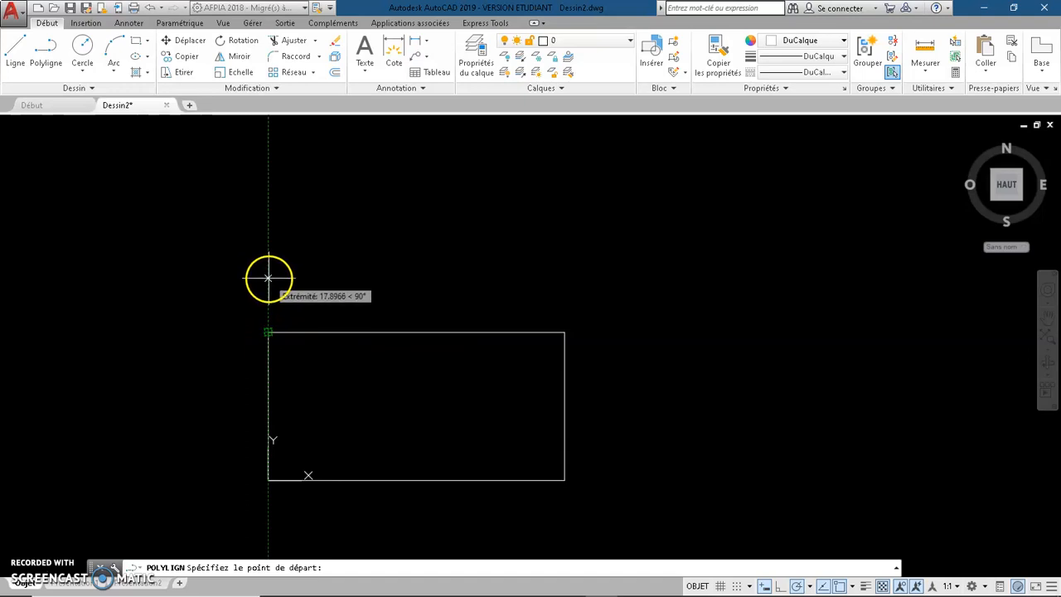
left_click(268, 279)
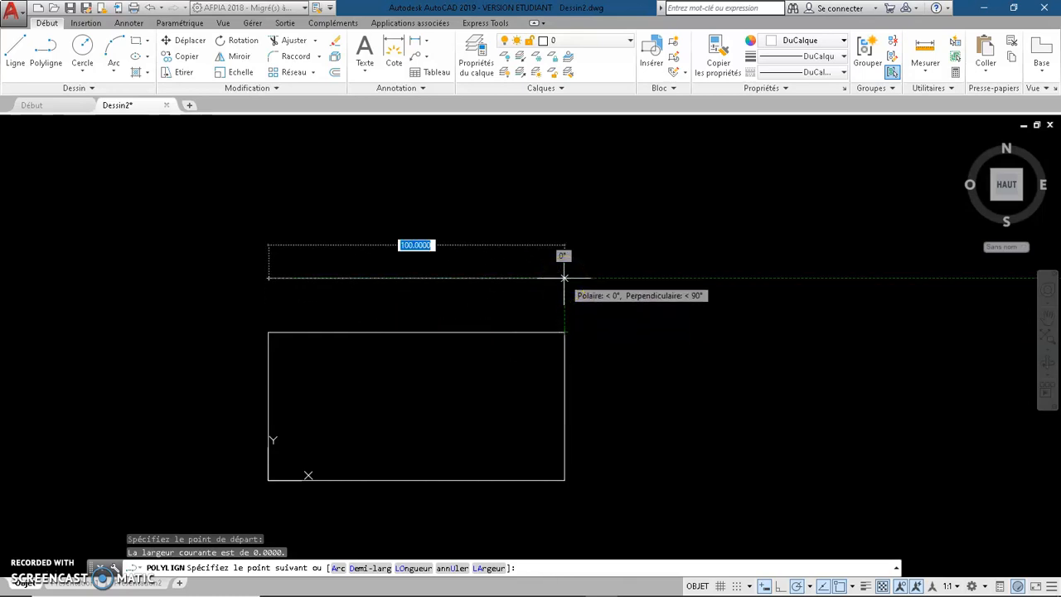
left_click(564, 278)
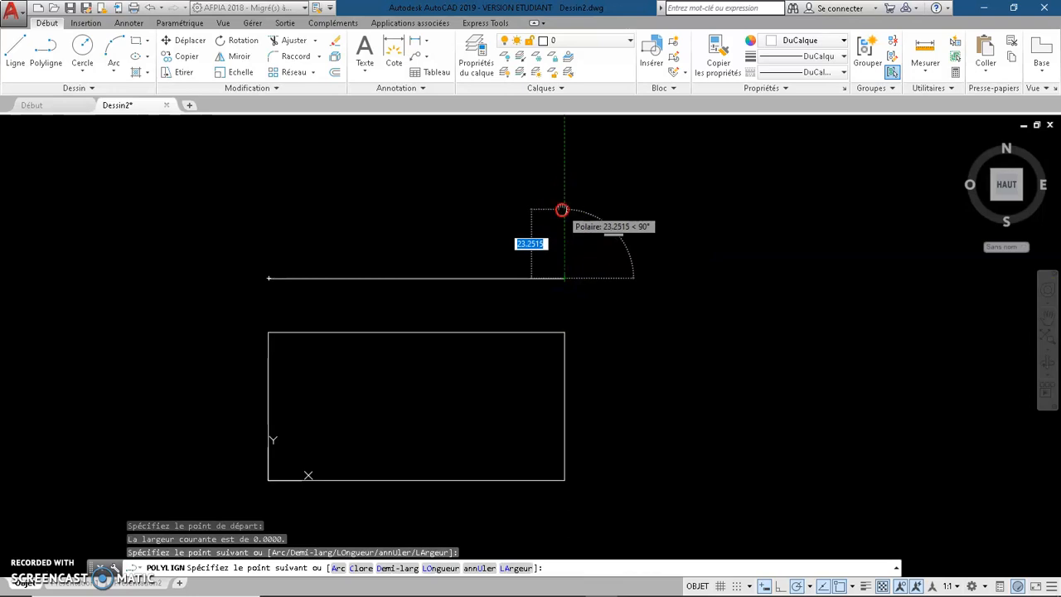
middle_click_drag(562, 210, 566, 291)
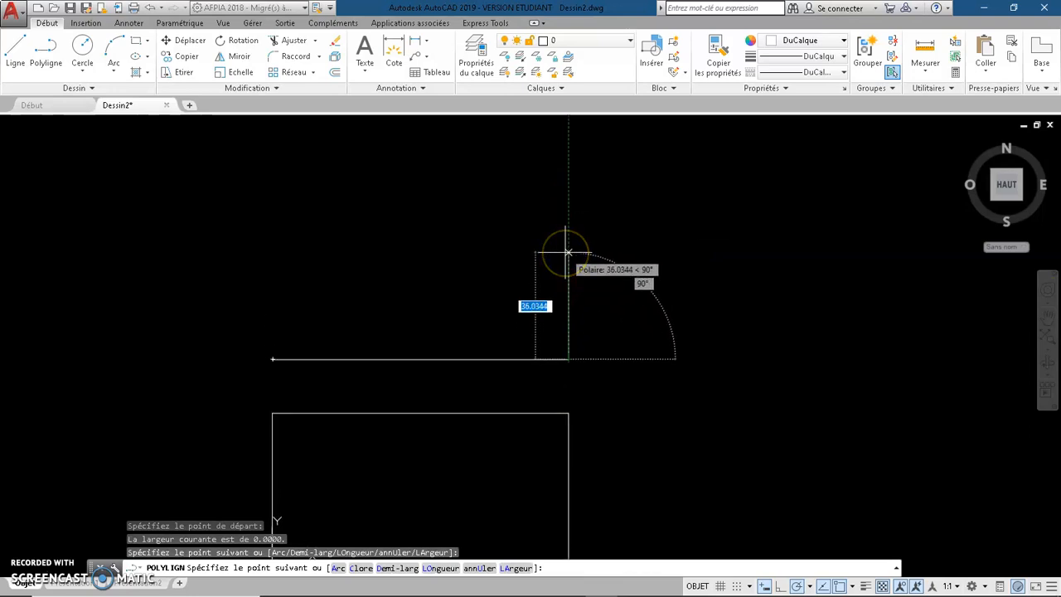
type("50")
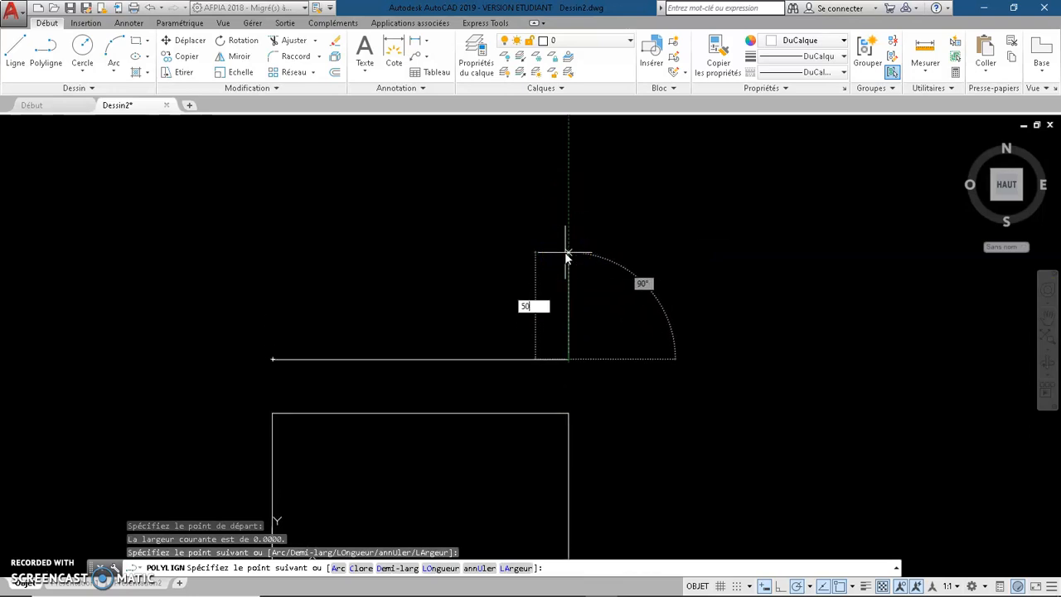
key("Return")
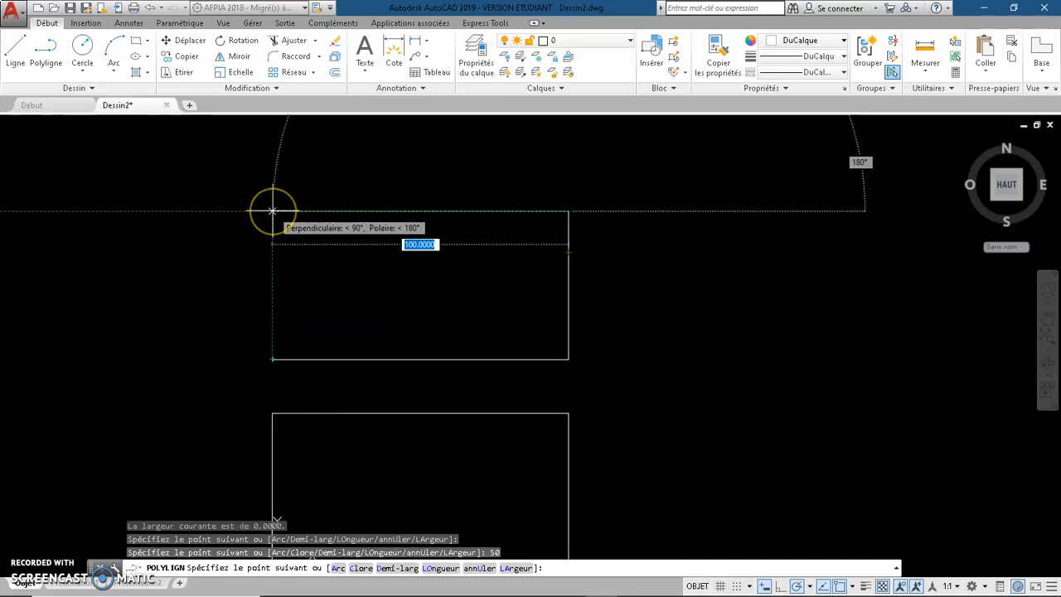
left_click(273, 210)
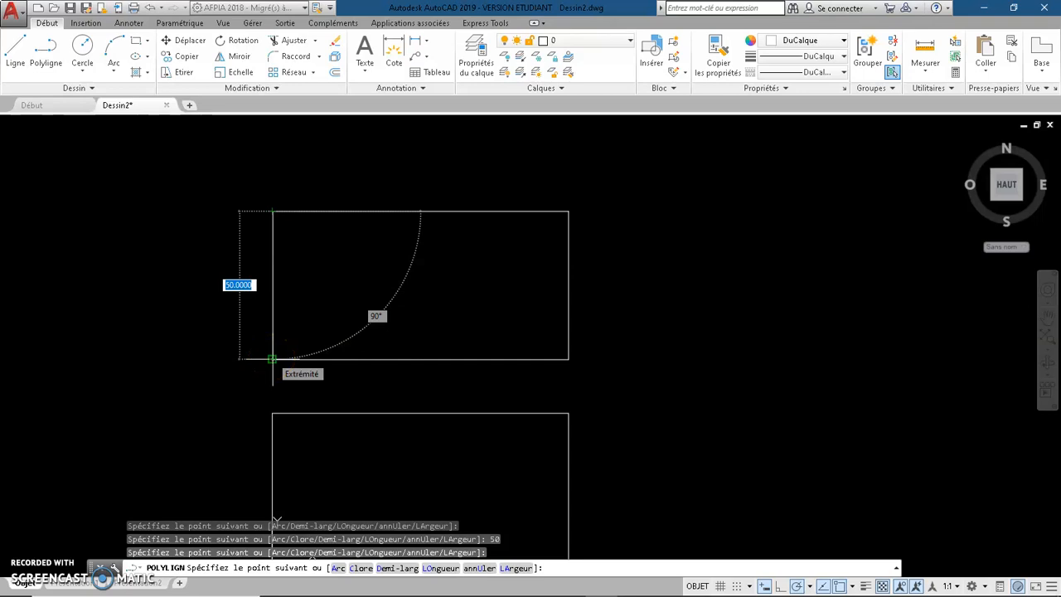
left_click(272, 359)
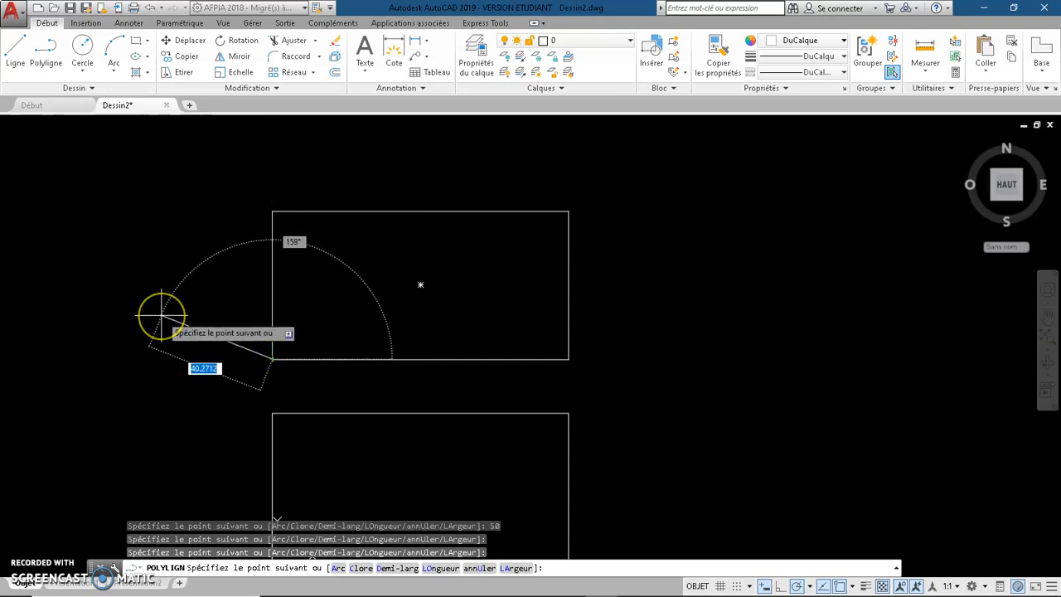
key("Return")
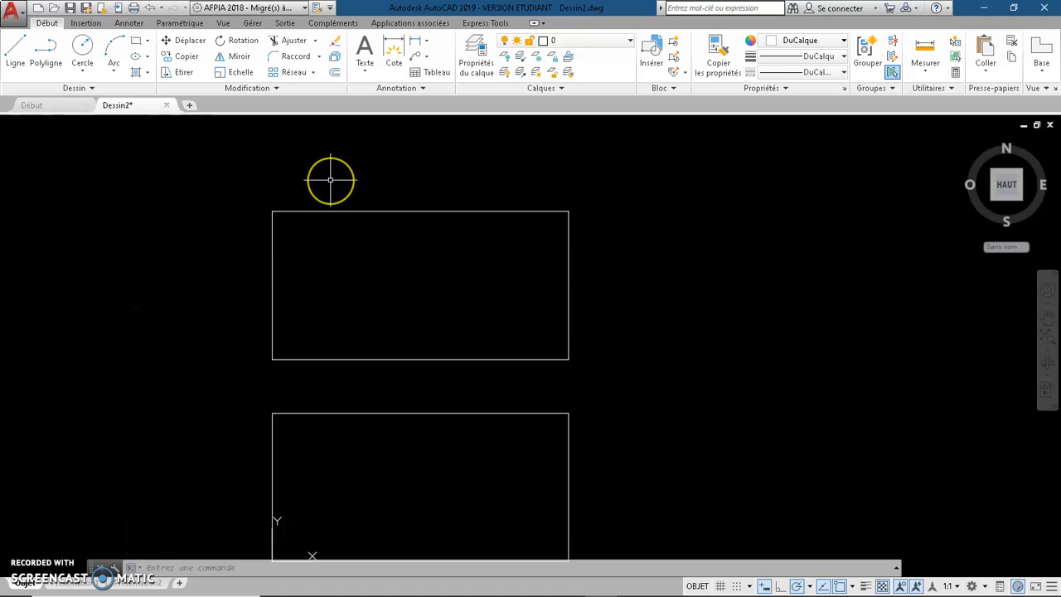
- Stretch the polyline rectangle's upper-right vertex horizontally outward by about 68 using its grip, and clear the selection
scroll(330, 179, "down", 2)
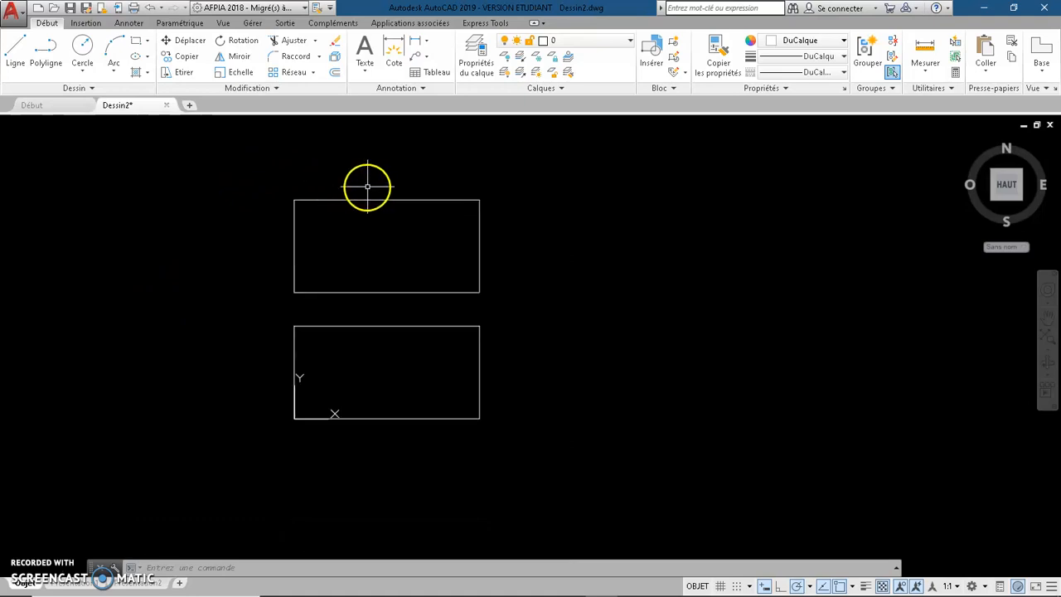
scroll(315, 225, "up", 2)
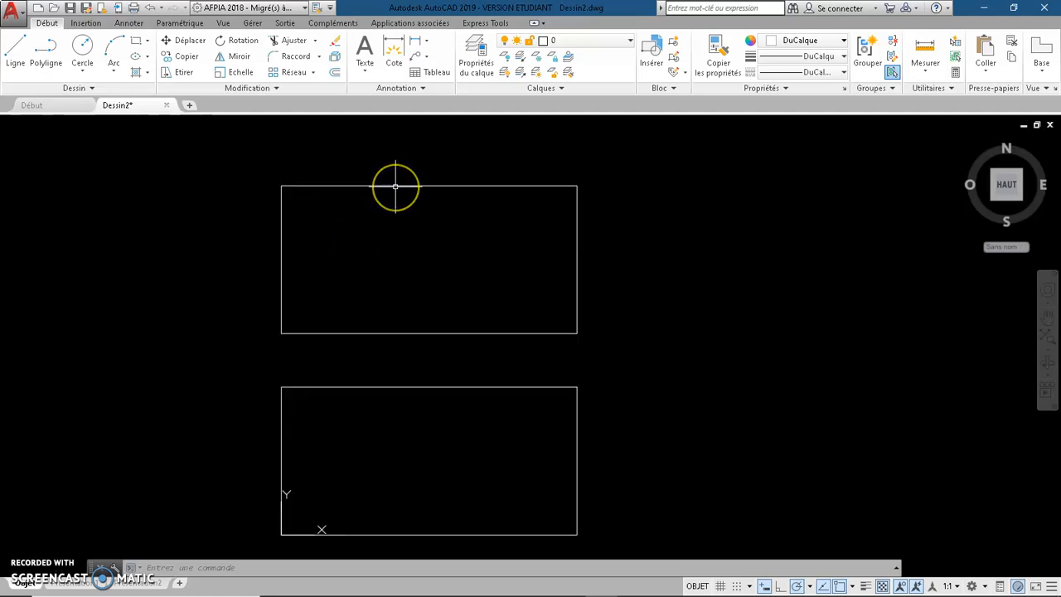
left_click(393, 183)
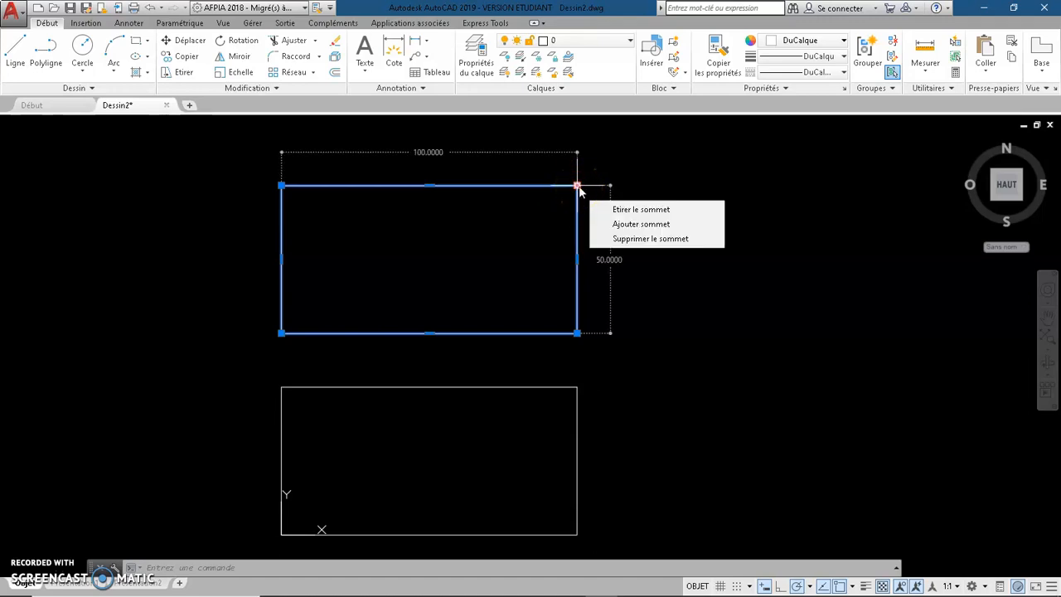
left_click(577, 186)
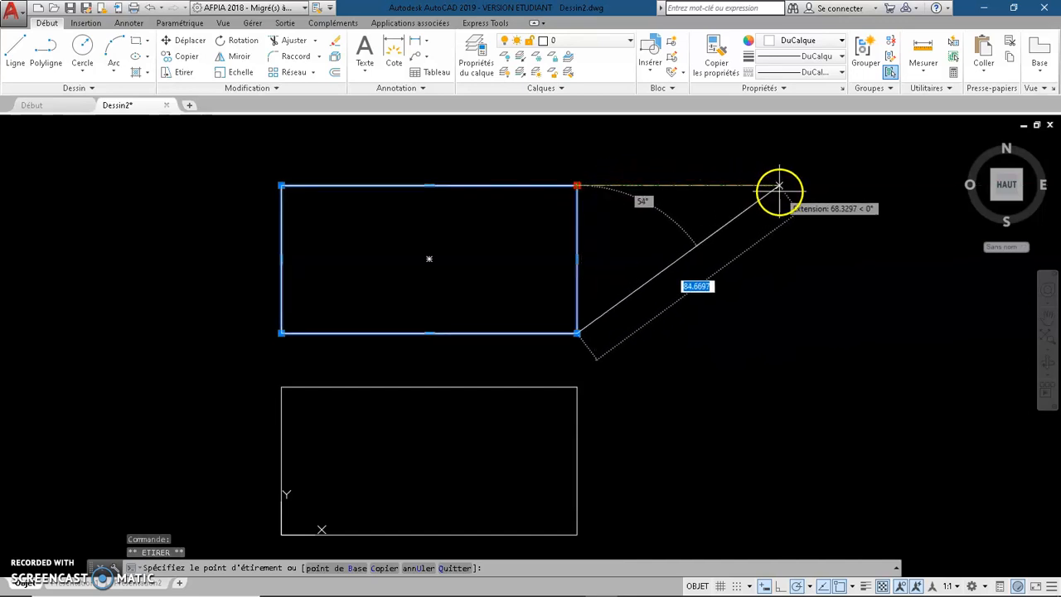
left_click(779, 186)
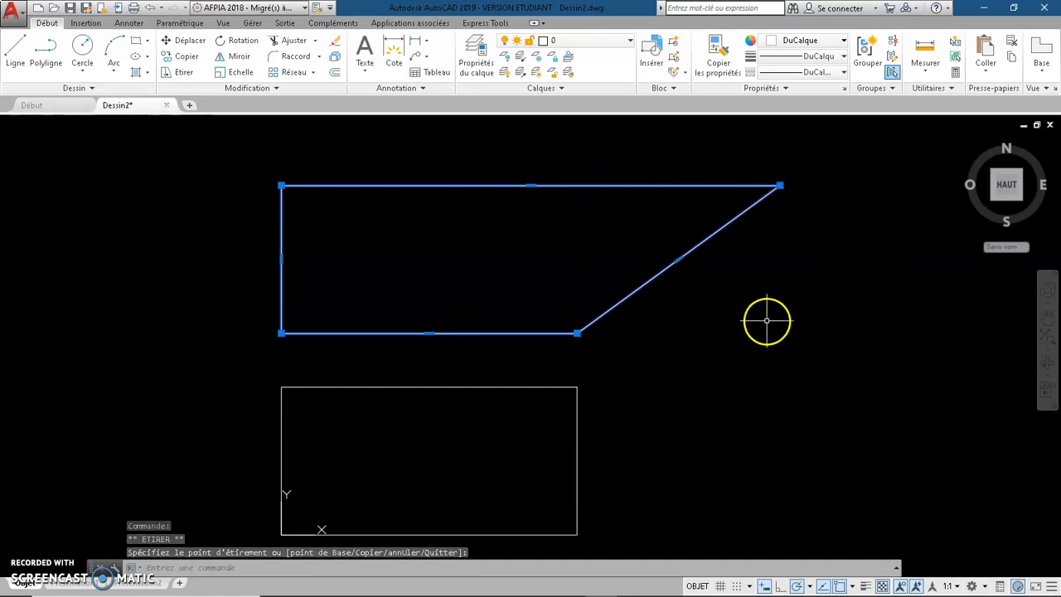
key("Escape")
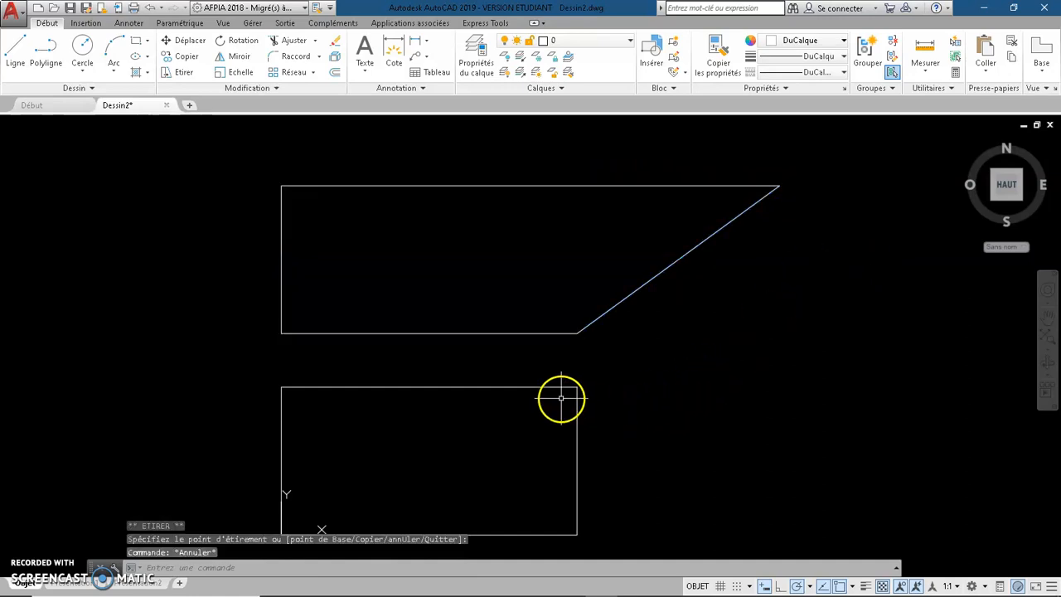
- Stretch the lower rectangle's top line horizontally from its right endpoint grip to slightly short of the polyline's stretched vertex, and deselect it
left_click(560, 386)
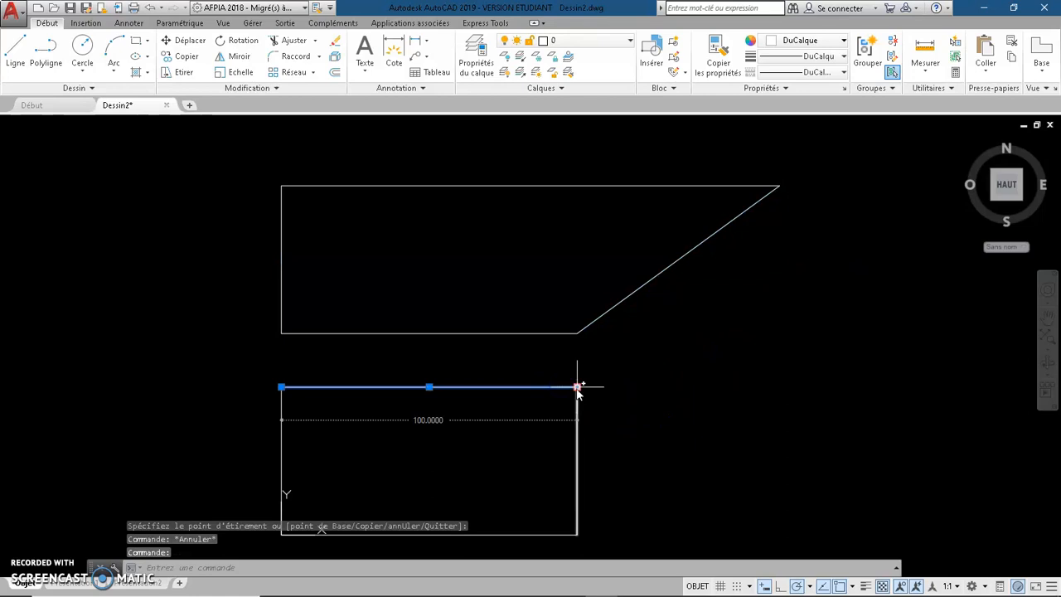
left_click(576, 386)
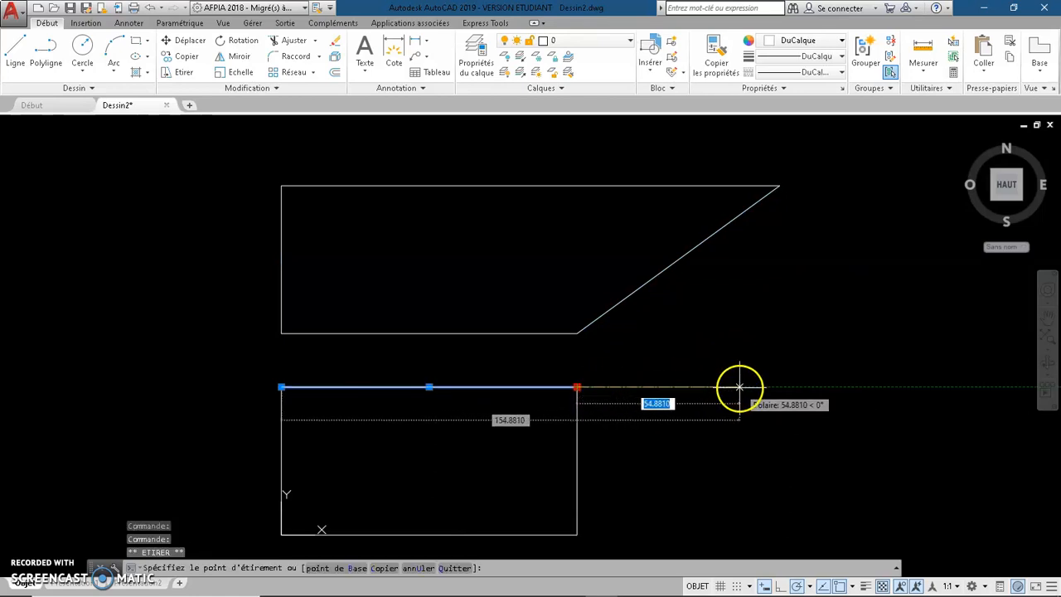
left_click(760, 386)
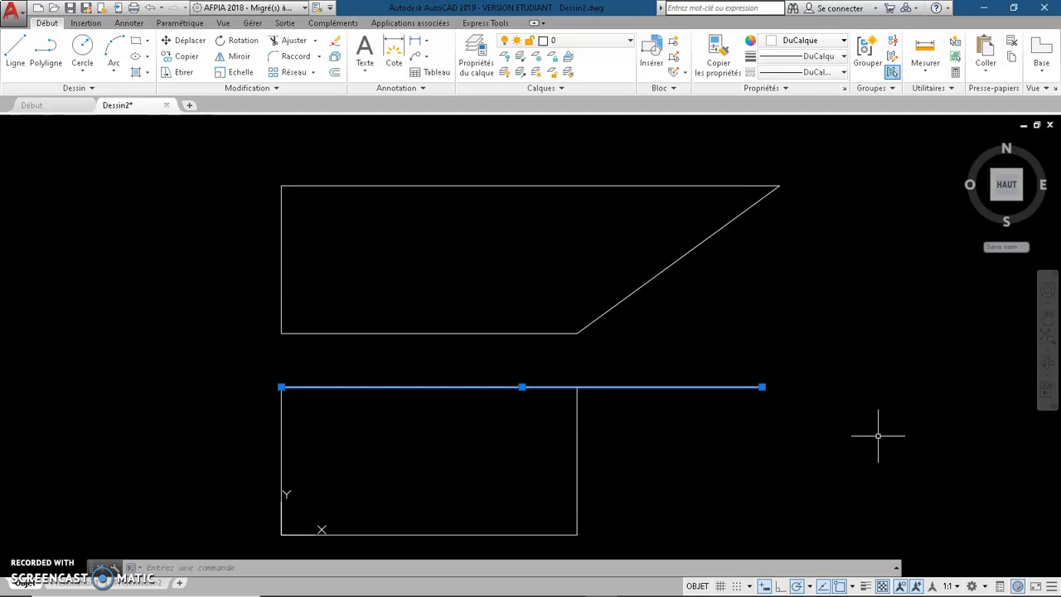
left_click(876, 406)
key("Escape")
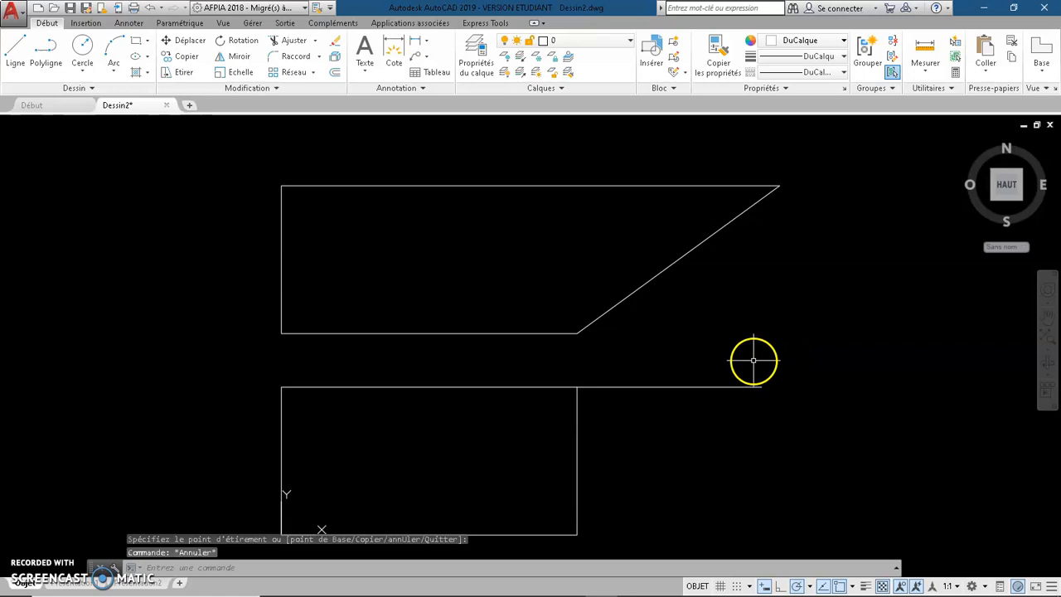
- Start a polyline in the empty area to the right of the existing shapes, with segments 50 right, 30 up, 40 right and 30 up
scroll(753, 360, "down", 2)
mouse_move(696, 307)
middle_mouse_down()
mouse_move(563, 348)
mouse_move(481, 353)
middle_mouse_up()
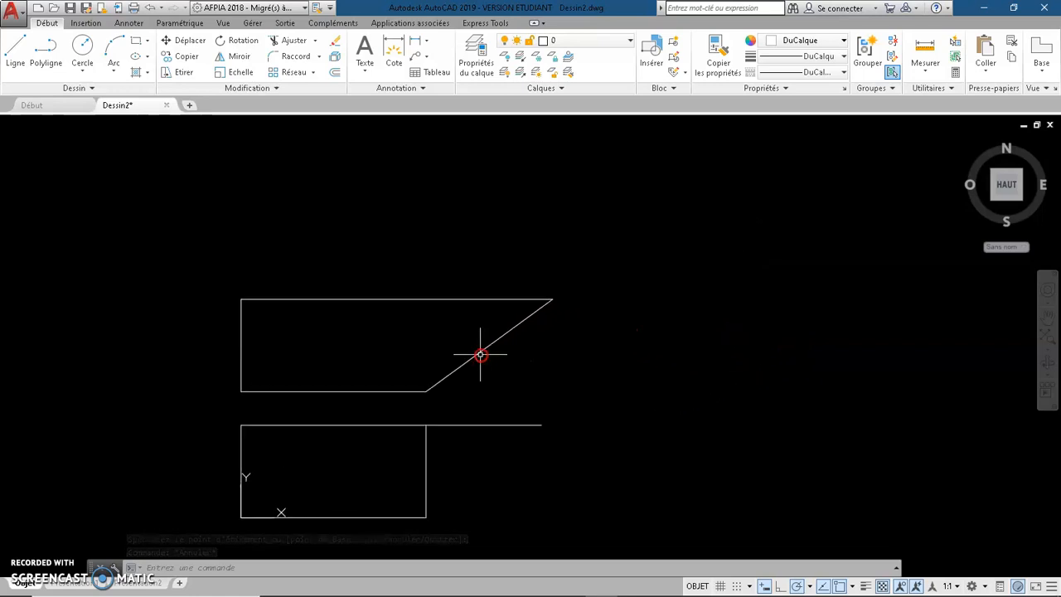
left_click(46, 51)
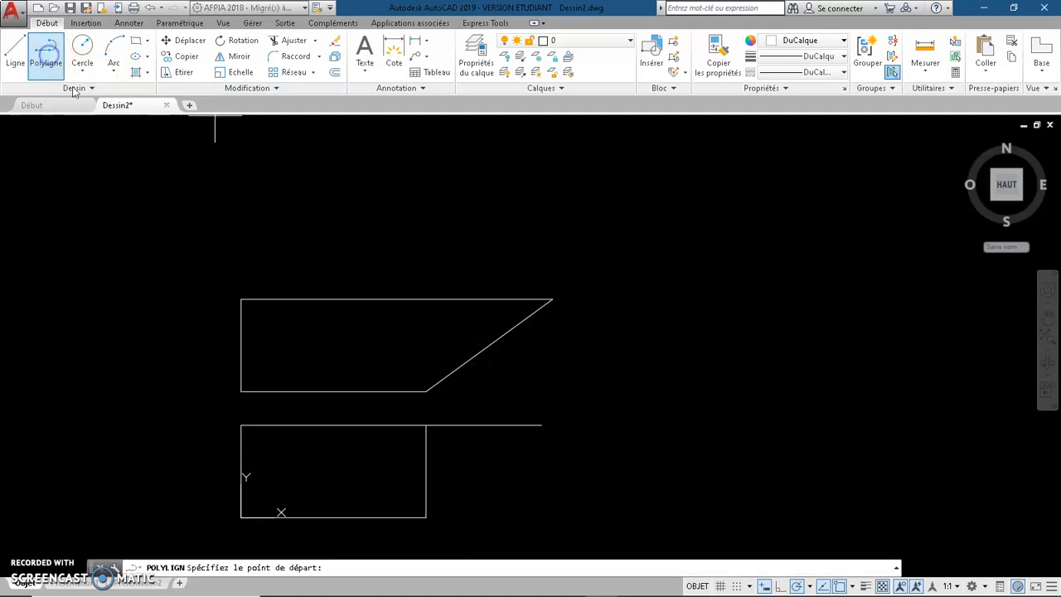
middle_click_drag(613, 386, 512, 380)
left_click(532, 384)
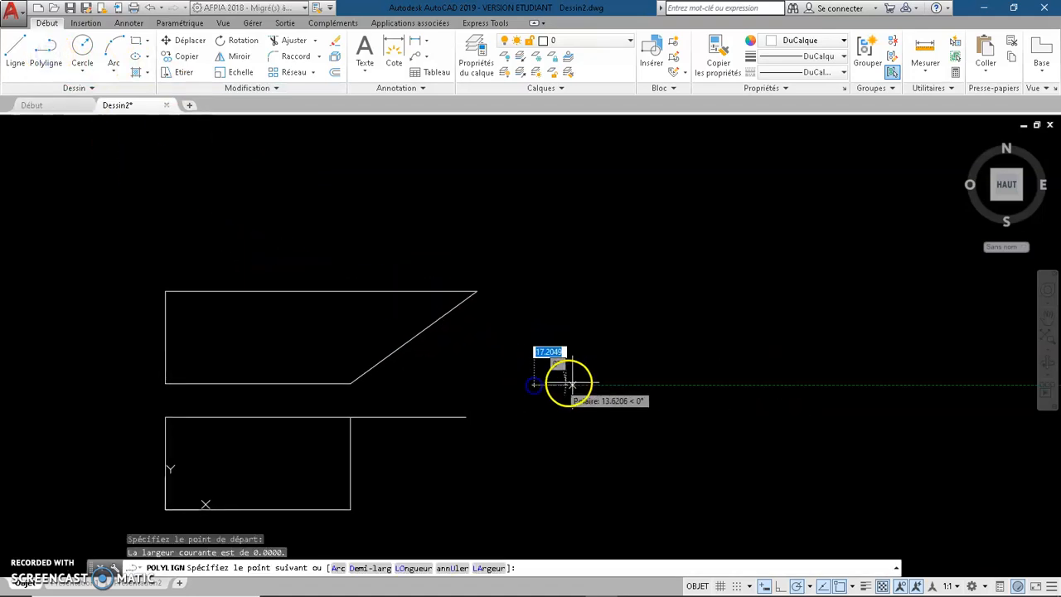
type("50")
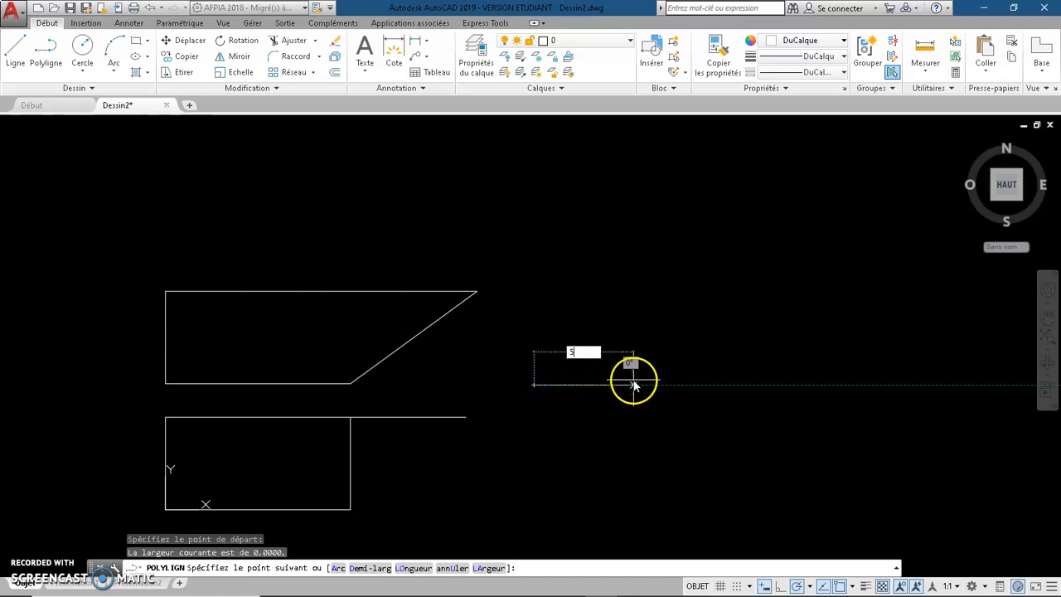
key("Return")
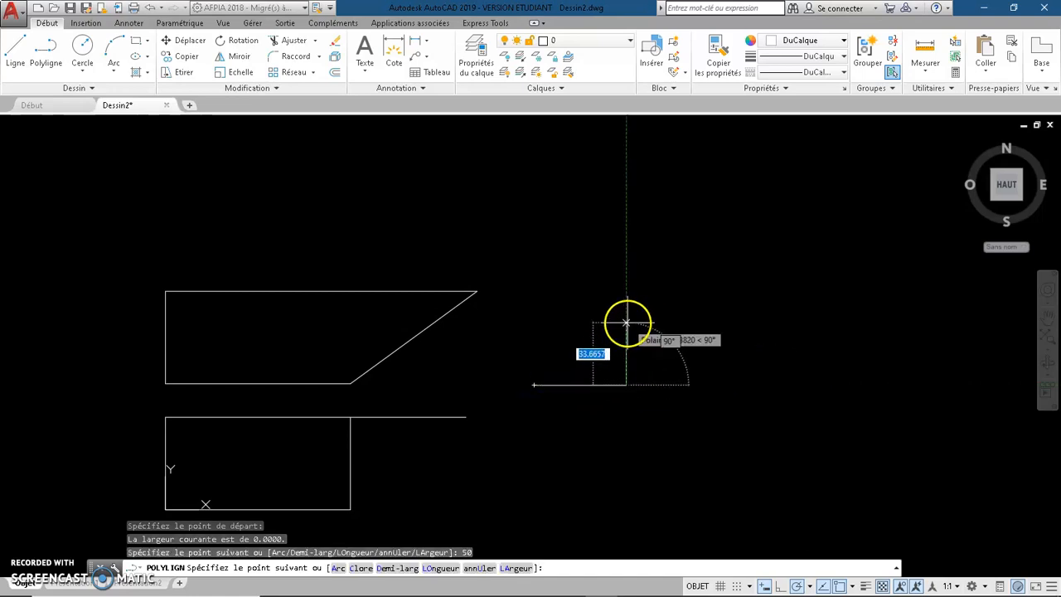
type("30")
key("Return")
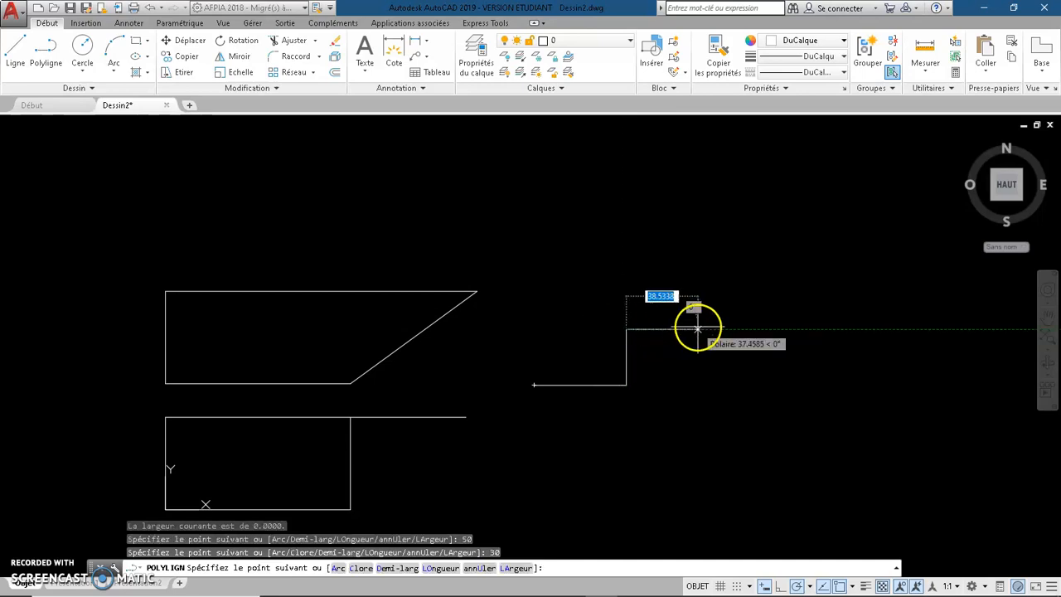
type("40")
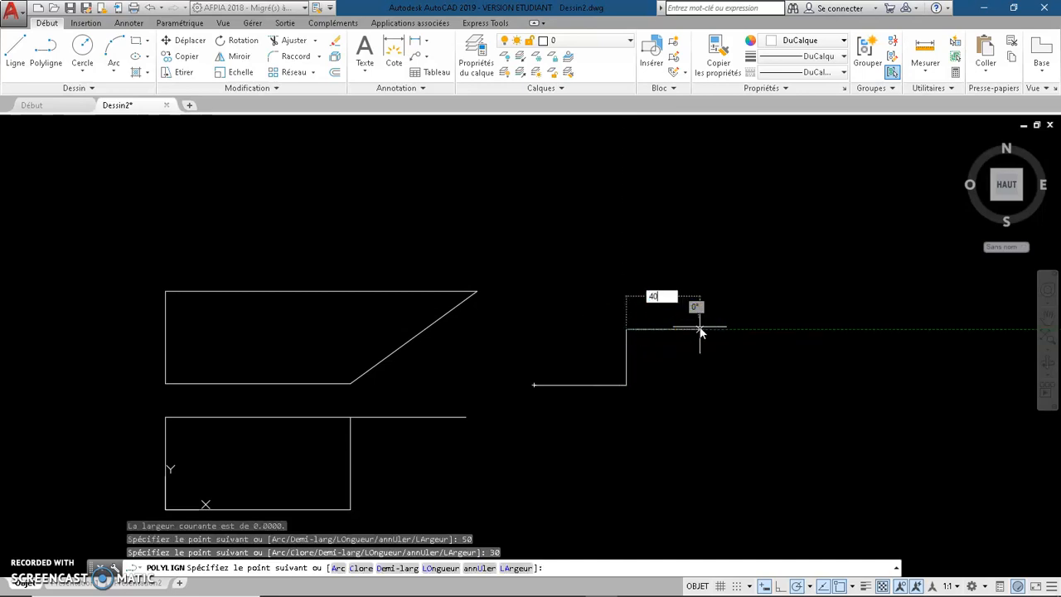
key("Return")
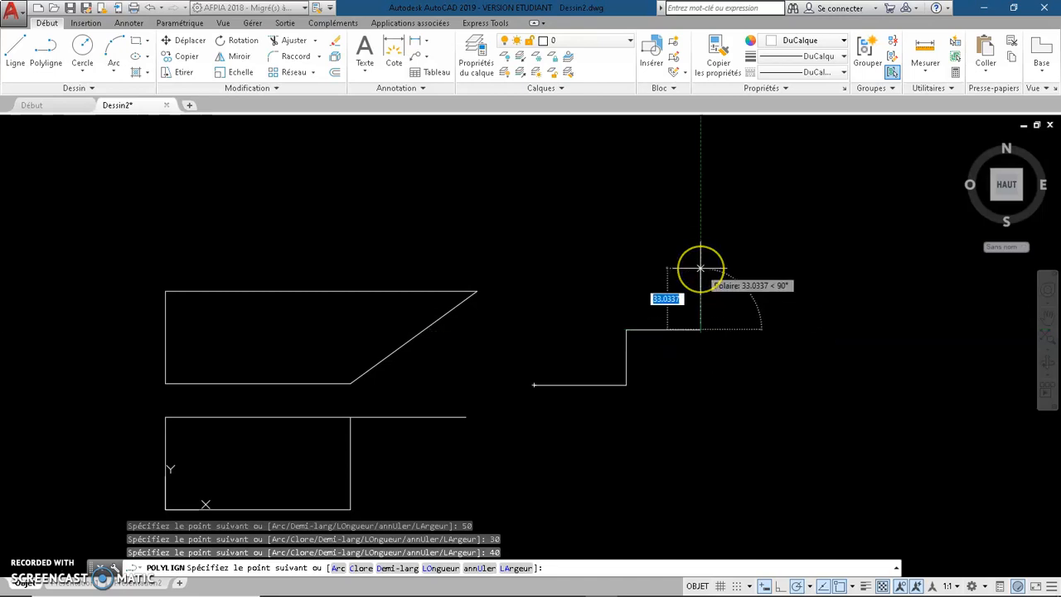
type("30")
key("Return")
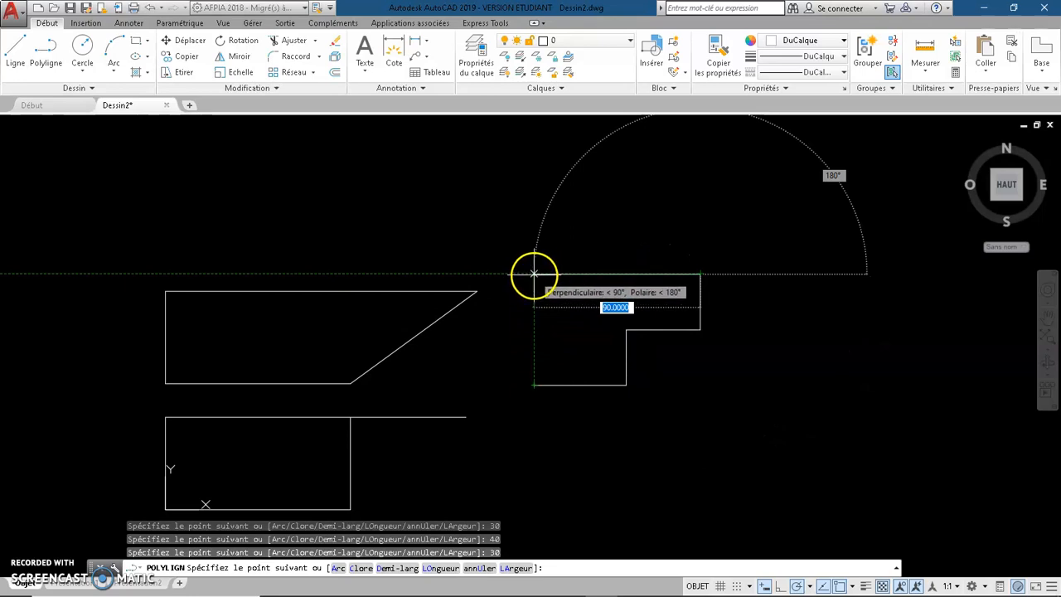
- Add a horizontal top segment 90 long back to the point directly above the polyline's start, and close the outline with the Close option
left_click(533, 274)
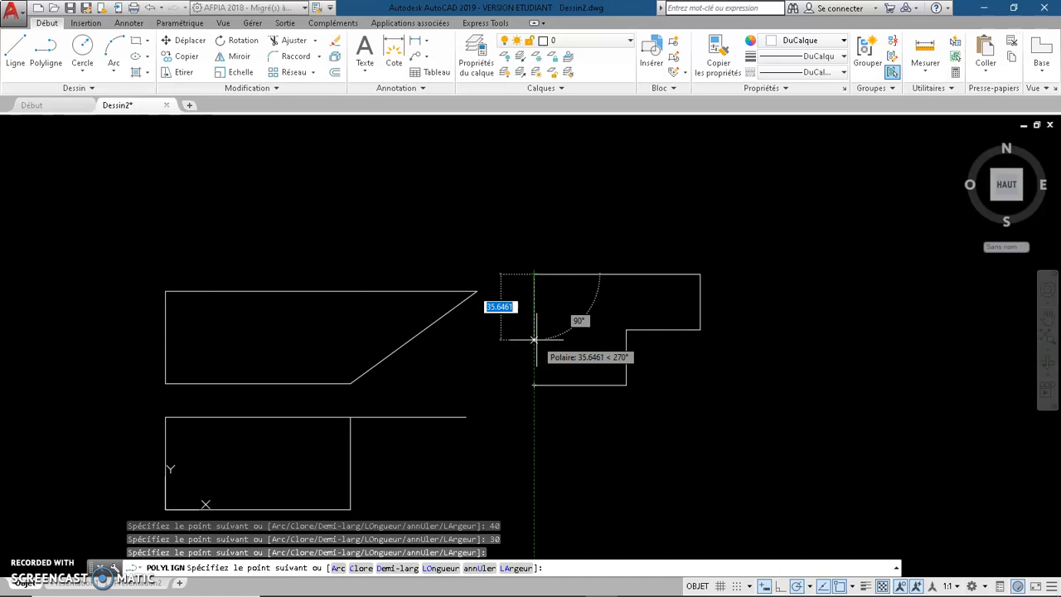
type("c")
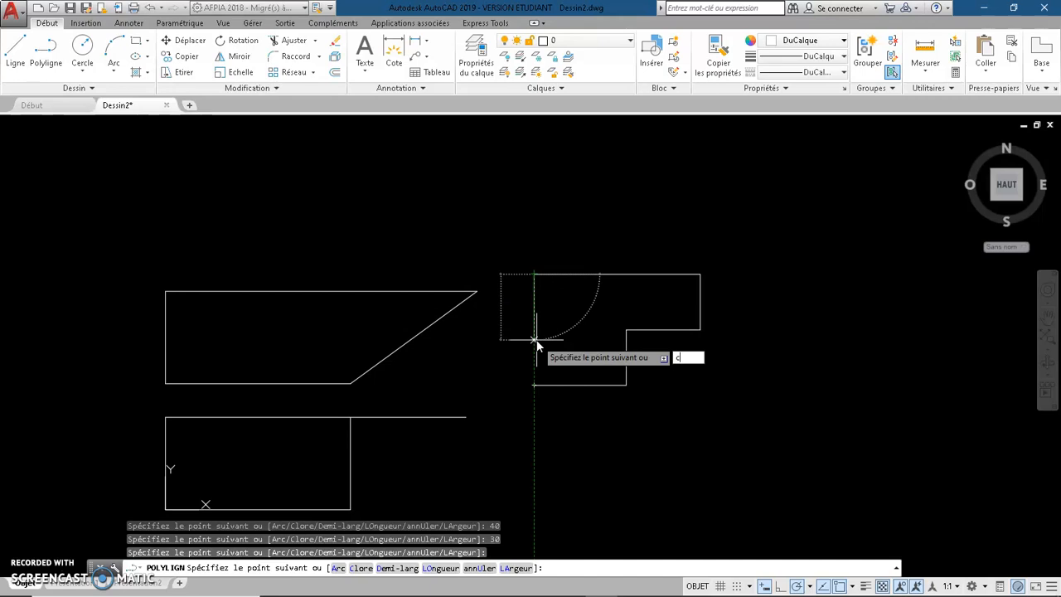
key("Return")
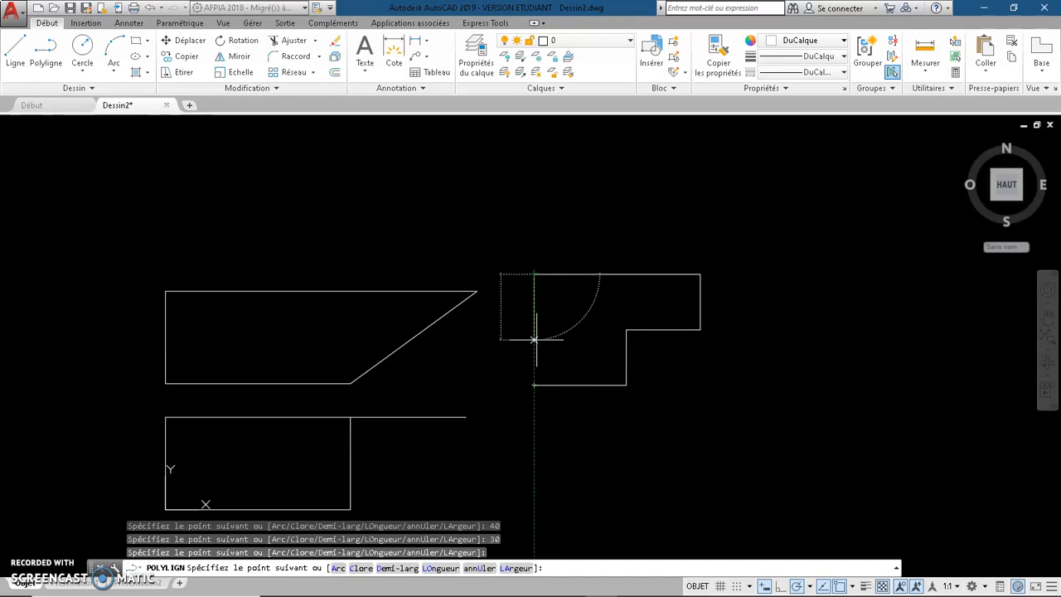